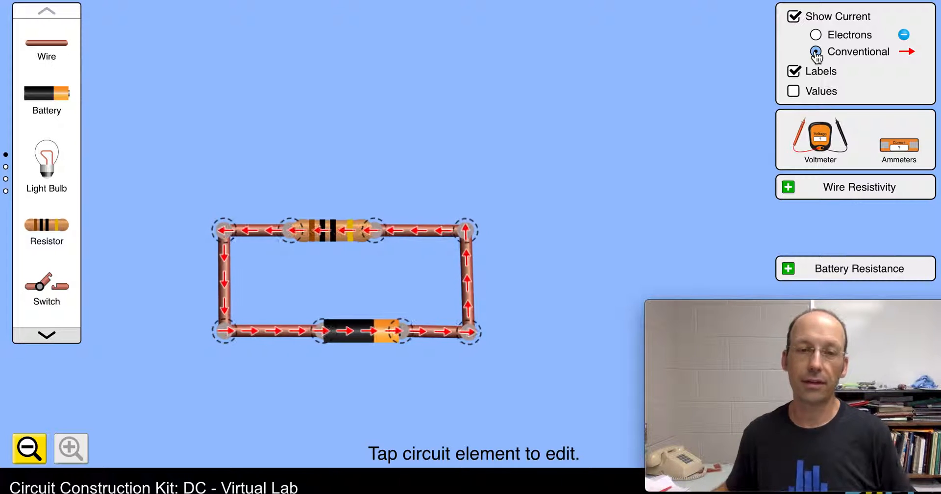
Set the resistance of the resistor at the top of the loop to 30.5 ohms
click(329, 244)
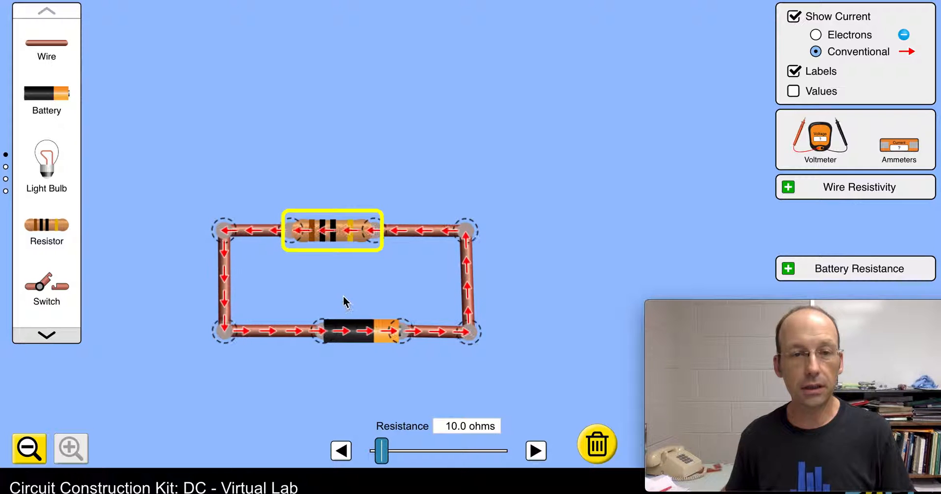
click(542, 454)
click(543, 454)
click(543, 454)
click(543, 454)
click(543, 453)
click(543, 453)
click(541, 454)
click(541, 454)
click(542, 454)
click(541, 454)
click(538, 454)
click(538, 454)
click(536, 453)
click(537, 454)
click(536, 454)
click(536, 453)
click(535, 453)
click(535, 454)
click(535, 453)
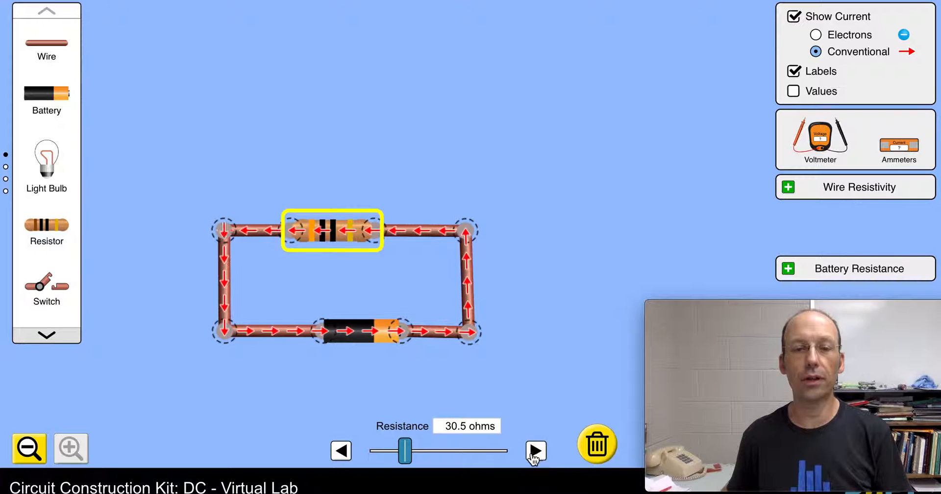
click(618, 165)
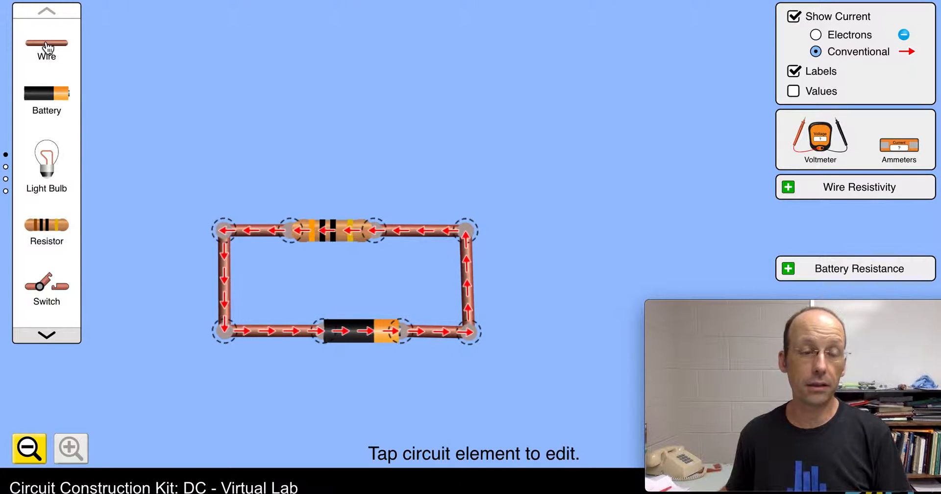
Attach a vertical wire above the loop's upper-left corner and connect a resistor horizontally to the wire's free end
drag(59, 49, 227, 163)
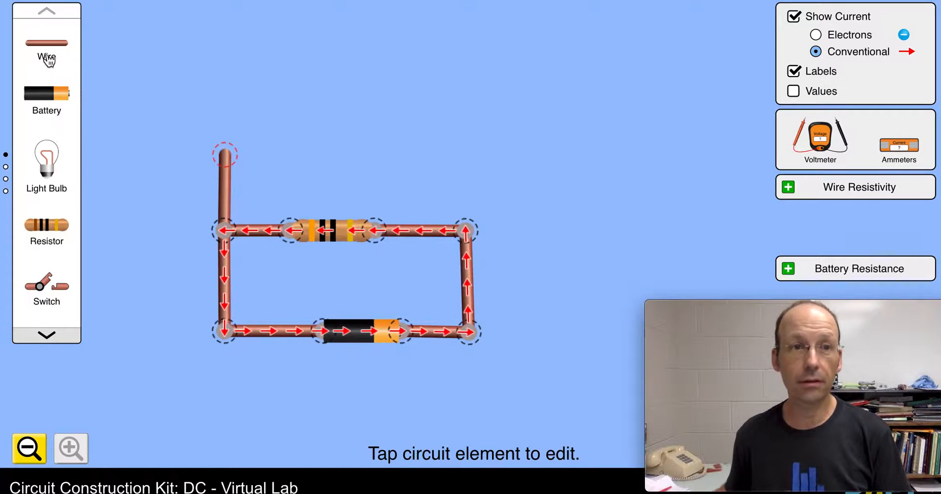
drag(45, 231, 273, 149)
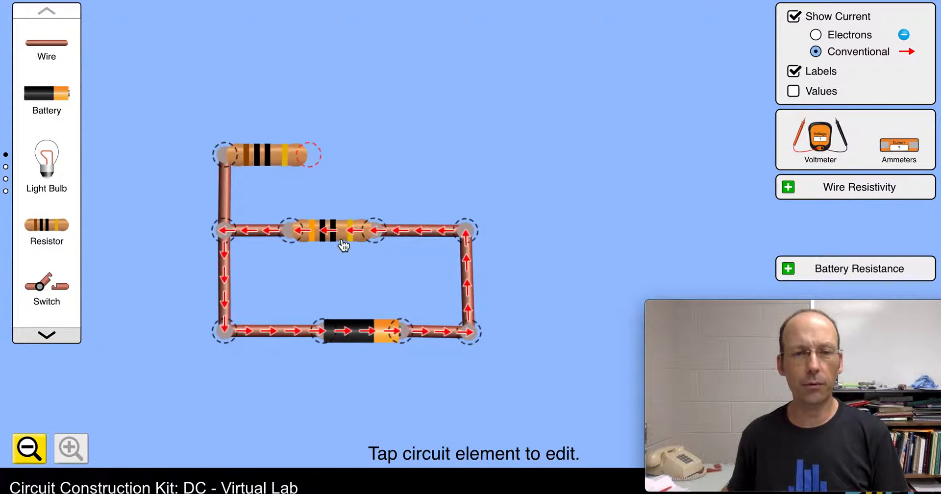
Try a different resistance on the newly added upper resistor and return it to 10.0 ohms
click(263, 165)
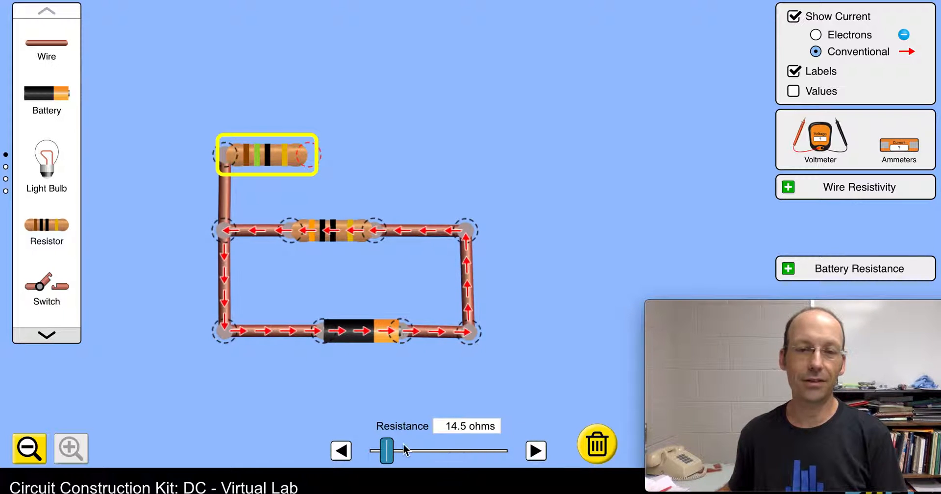
mouse_move(381, 450)
mouse_down()
mouse_move(370, 452)
mouse_move(380, 456)
mouse_up()
click(538, 455)
click(537, 455)
click(341, 452)
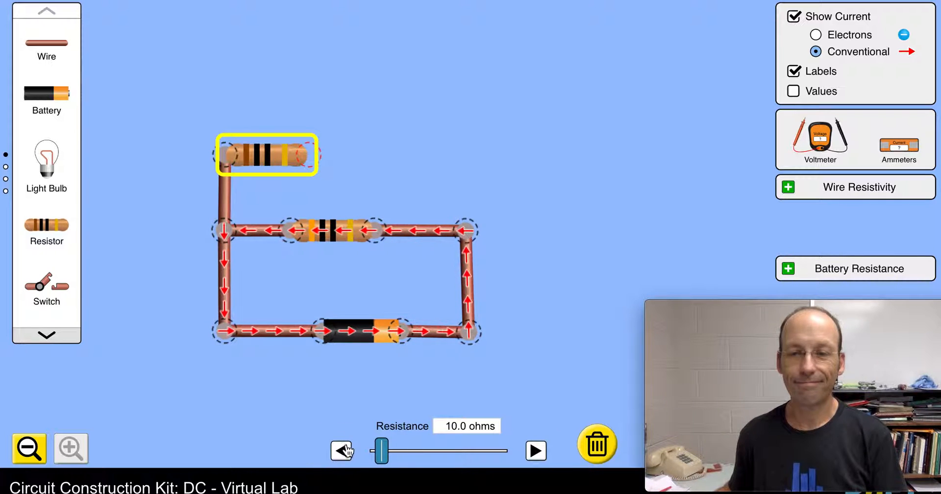
click(436, 39)
Extend the upper branch in series with a wire and a second resistor, cutting and rejoining the junction between them
drag(35, 48, 341, 161)
drag(50, 230, 434, 157)
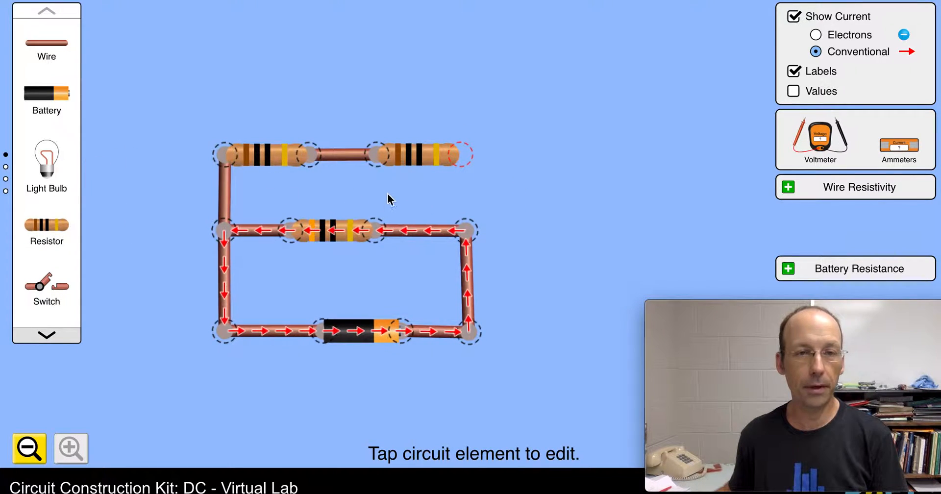
click(382, 162)
click(371, 104)
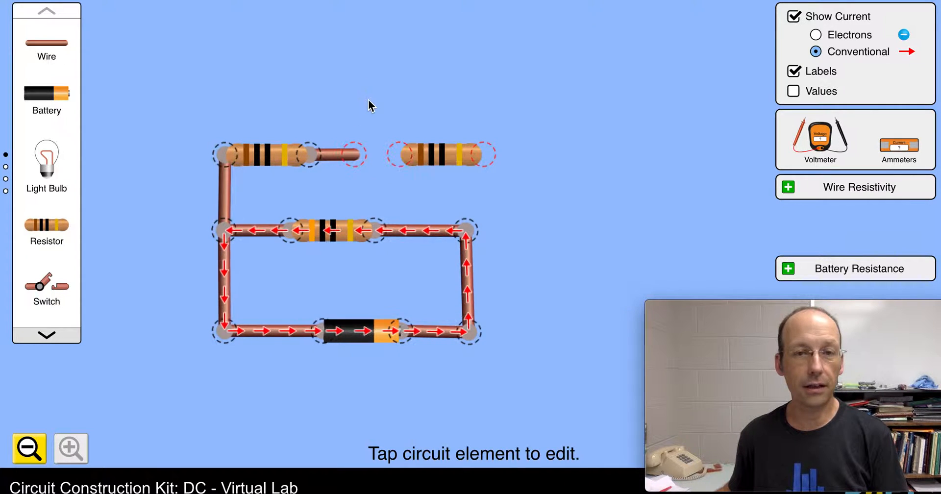
drag(362, 161, 422, 161)
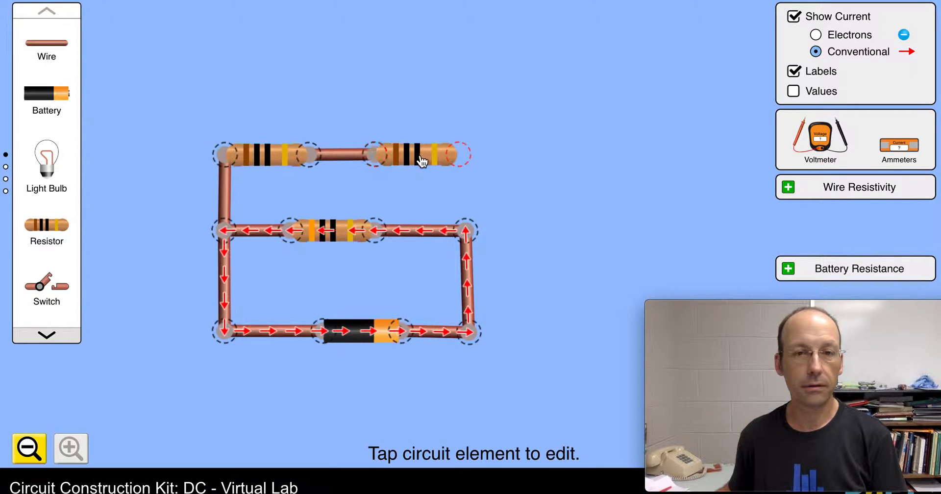
Close the upper branch with a wire to the loop's upper-right corner, and move both upper resistors higher above the 30.5 ohm resistor
drag(57, 46, 468, 229)
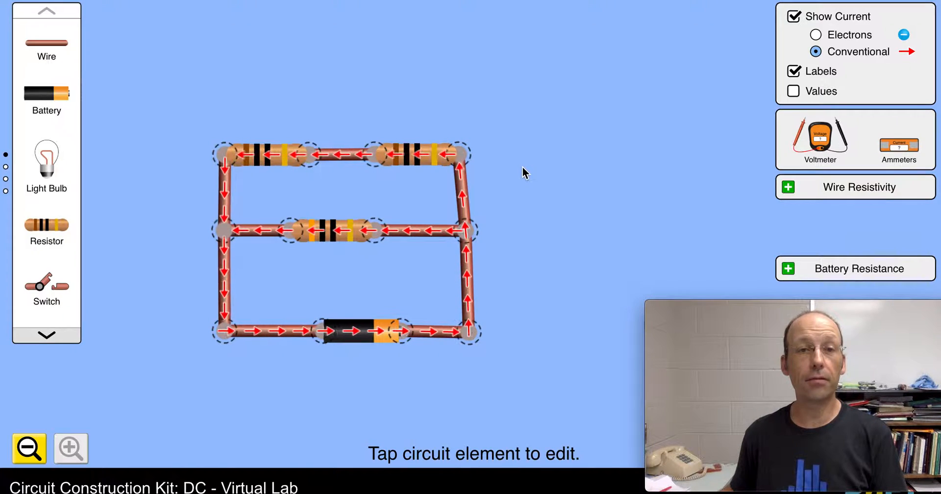
drag(233, 156, 248, 93)
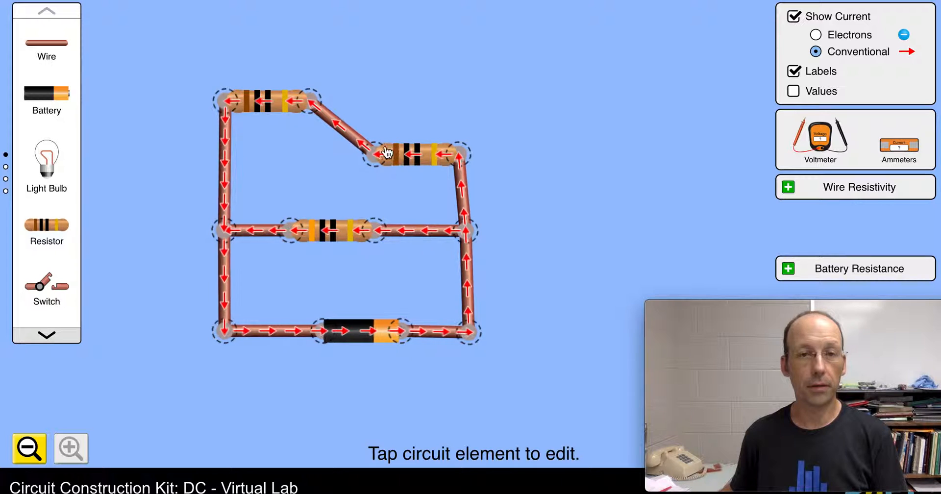
drag(419, 157, 420, 101)
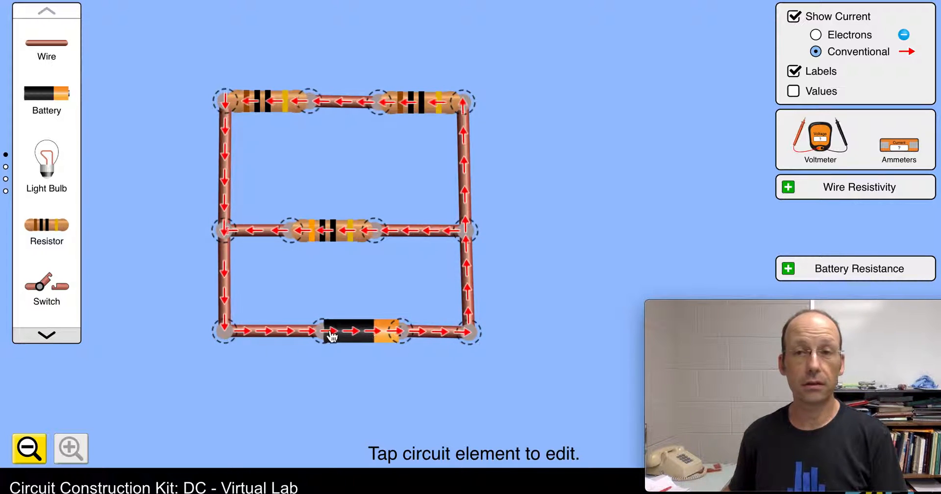
Place the voltmeter beside the circuit and measure the voltage across the lower-left wire and across the battery
drag(820, 137, 606, 166)
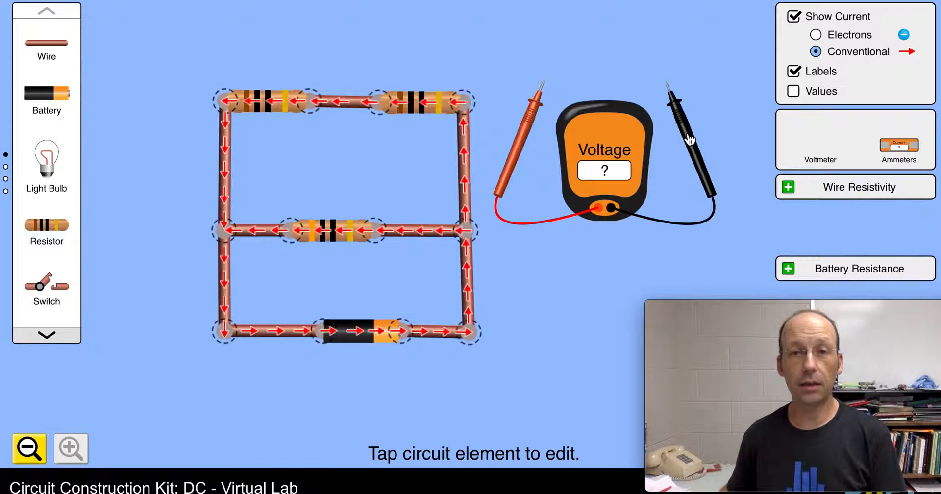
drag(694, 139, 250, 389)
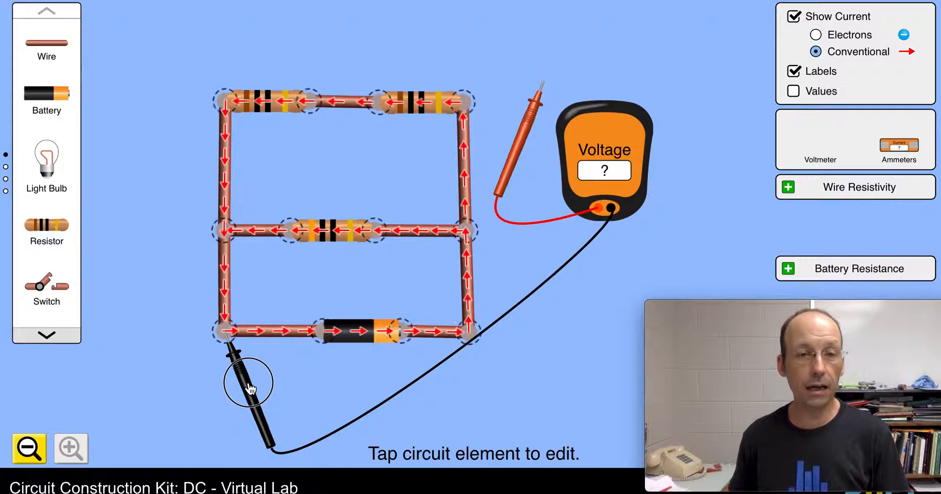
drag(524, 147, 300, 396)
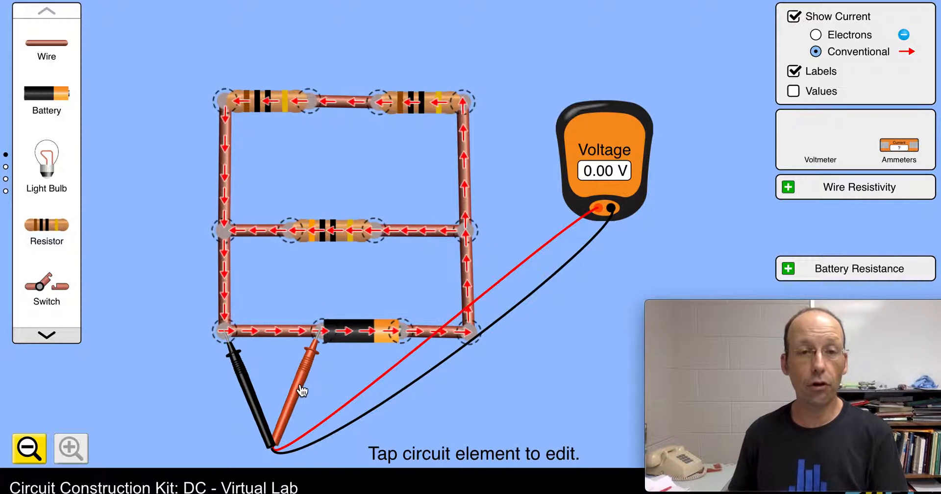
drag(297, 389, 383, 396)
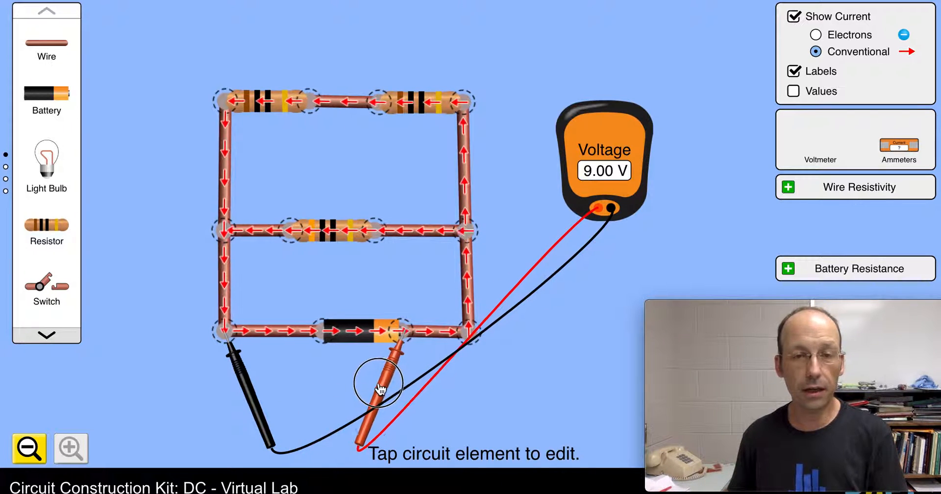
drag(248, 389, 341, 392)
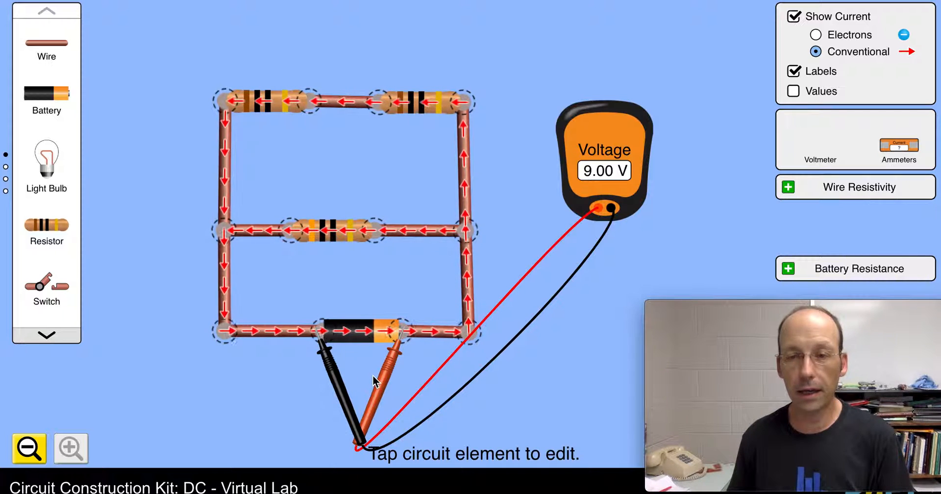
Measure the voltage along the wires from the battery's positive end to the right end of the middle resistor
drag(374, 378, 427, 385)
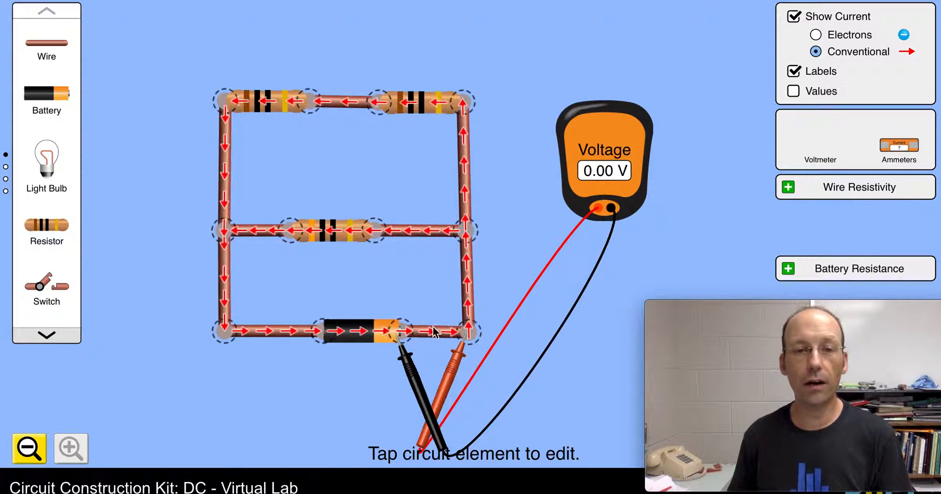
drag(449, 389, 452, 277)
drag(410, 376, 481, 368)
drag(443, 281, 360, 280)
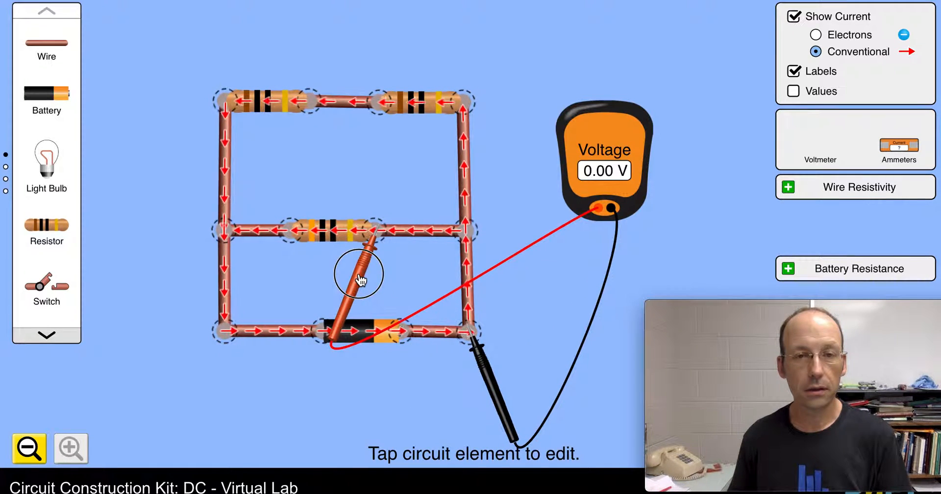
drag(482, 351, 478, 261)
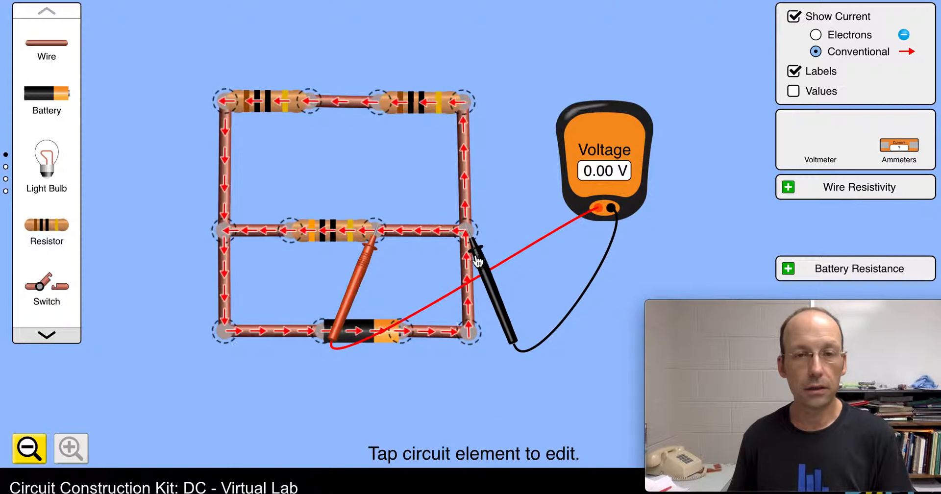
Measure the voltage across the middle resistor and along the wires from its left end back to the lower-left corner
drag(367, 273, 278, 272)
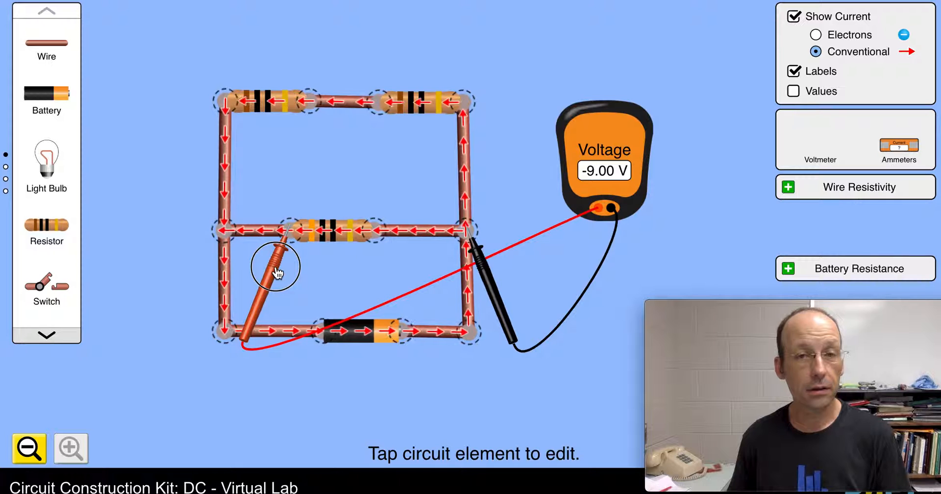
drag(486, 276, 394, 277)
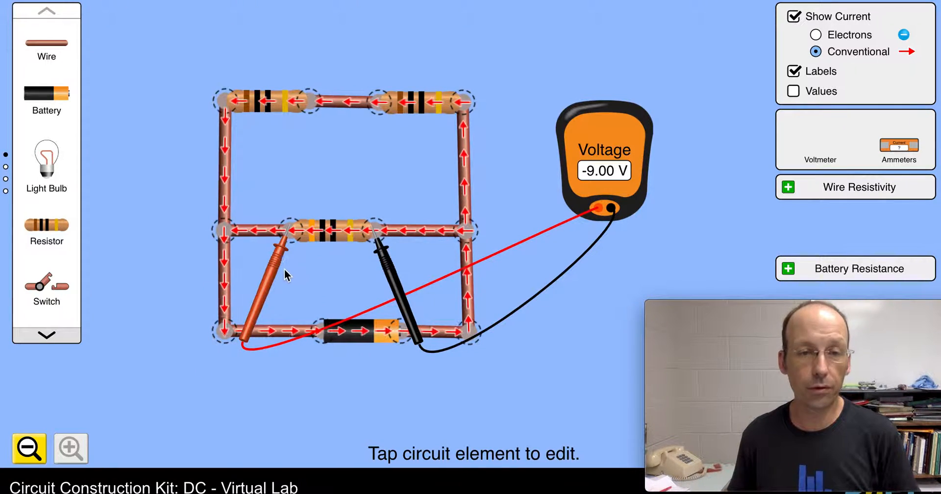
drag(276, 273, 212, 271)
drag(399, 283, 309, 277)
drag(213, 270, 211, 381)
drag(328, 304, 263, 388)
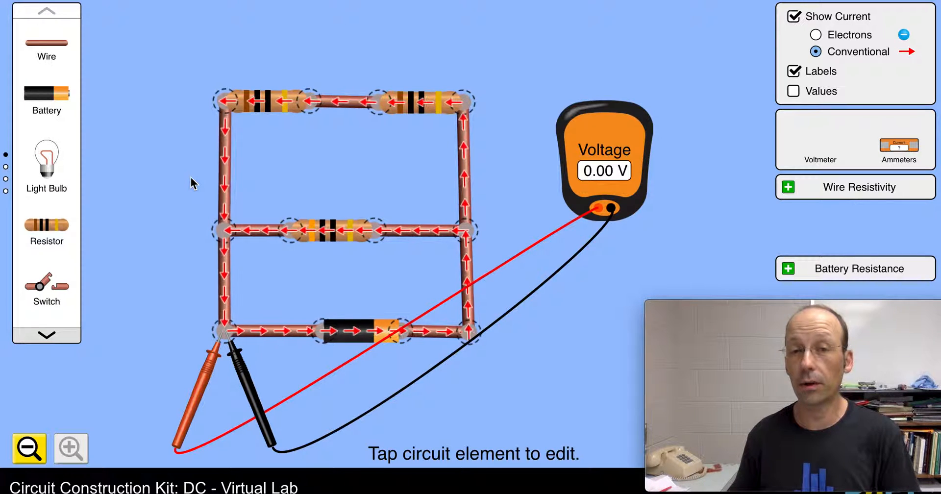
Measure the middle branch's left wire, and the middle resistor with the black probe on its left end and red on its right
drag(241, 360, 238, 265)
drag(212, 368, 232, 239)
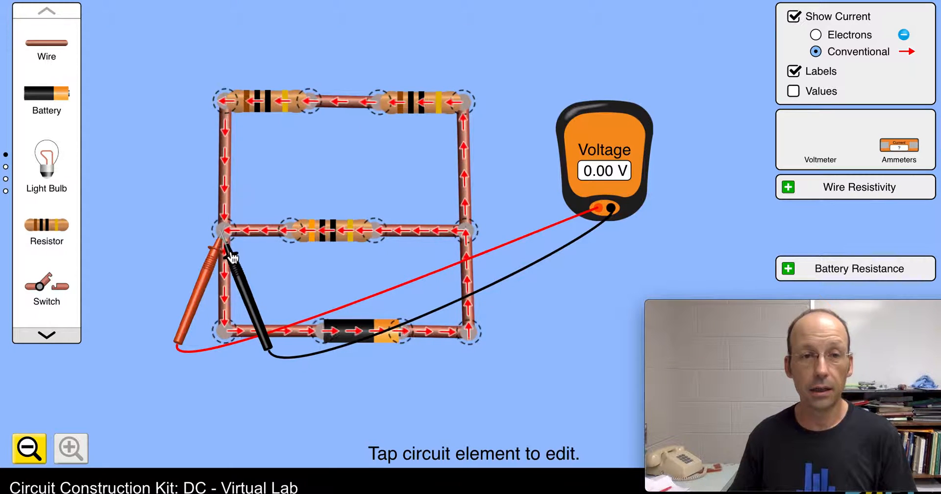
drag(235, 258, 294, 252)
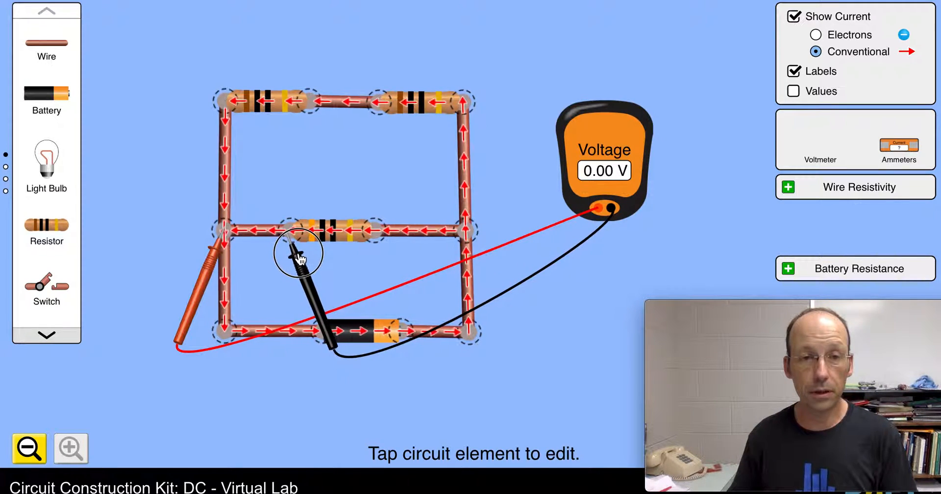
drag(216, 267, 366, 266)
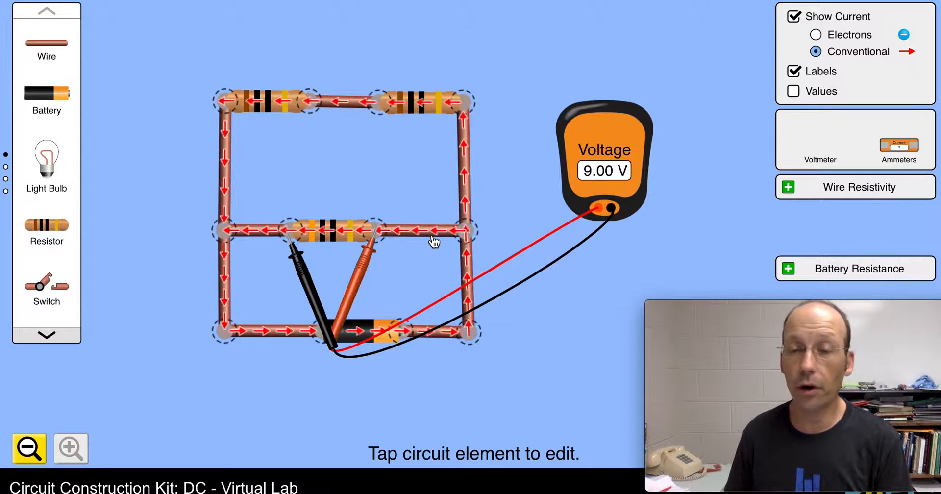
Measure the voltage across the upper-right resistor and take both probes off the circuit
drag(367, 263, 364, 129)
drag(307, 277, 476, 122)
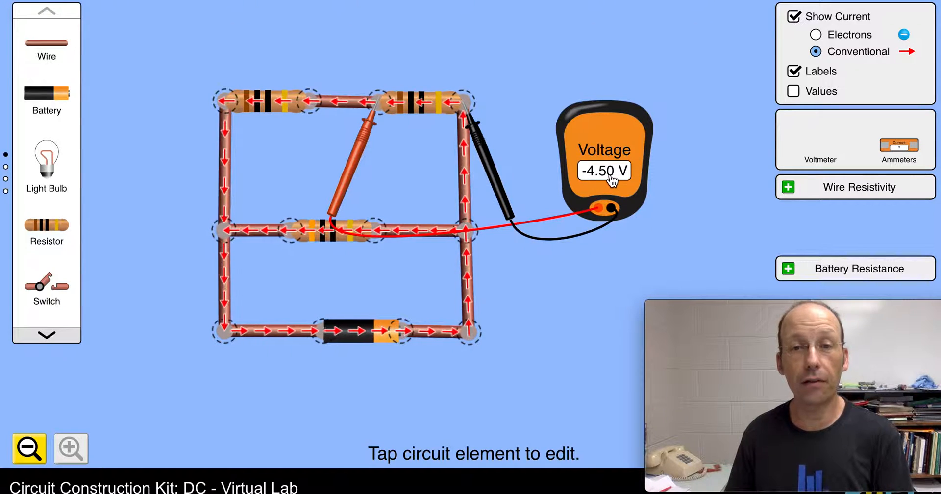
drag(373, 133, 544, 319)
mouse_move(523, 209)
mouse_down()
mouse_move(498, 172)
mouse_move(536, 218)
mouse_up()
Set the resistance of the upper-right resistor to 15.0 ohms
click(414, 118)
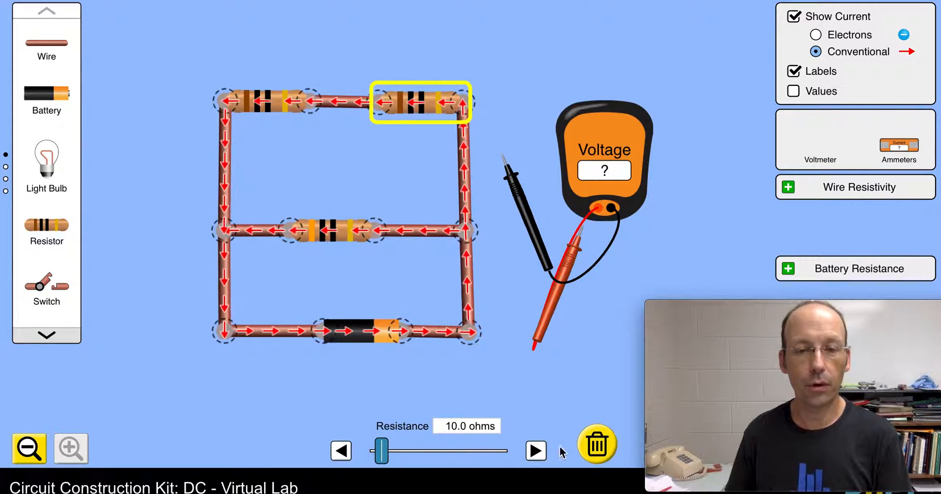
click(536, 451)
click(536, 451)
click(536, 451)
click(536, 451)
click(536, 451)
click(536, 451)
click(535, 451)
click(536, 452)
click(536, 451)
click(536, 451)
click(536, 451)
click(341, 450)
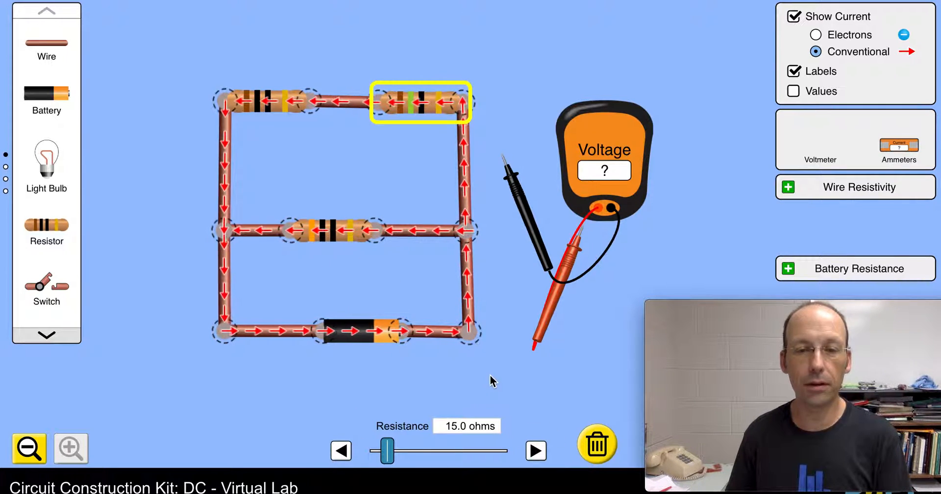
click(499, 267)
Measure the voltage across the 15.0 ohm resistor, the whole upper branch and the upper-left resistor, and take the black probe off the circuit
drag(522, 204, 480, 159)
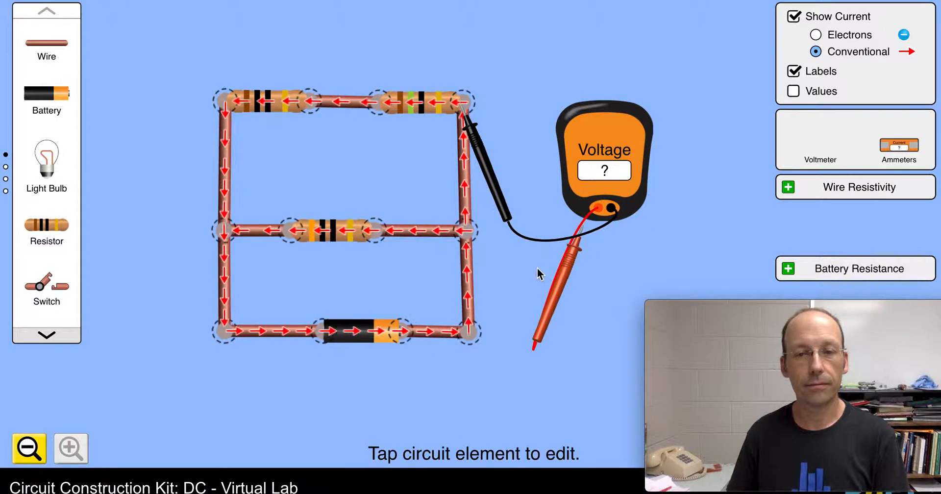
drag(554, 277, 341, 162)
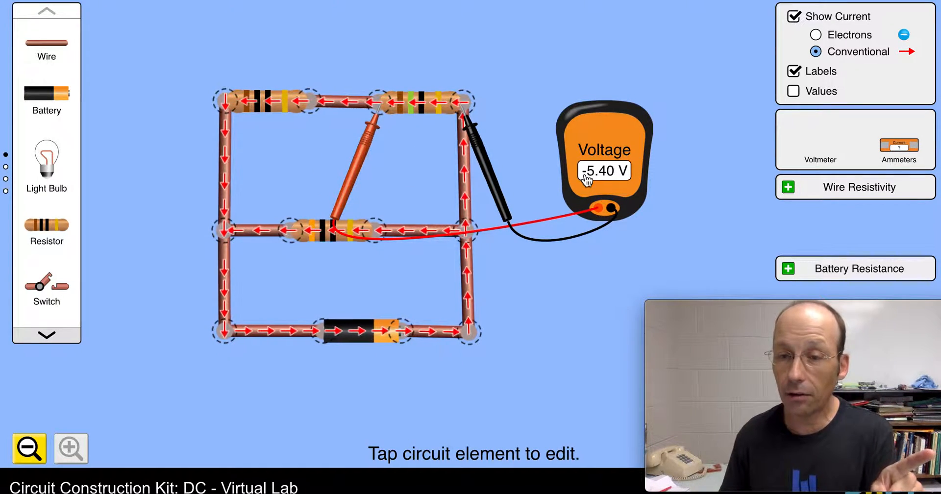
drag(367, 162, 215, 155)
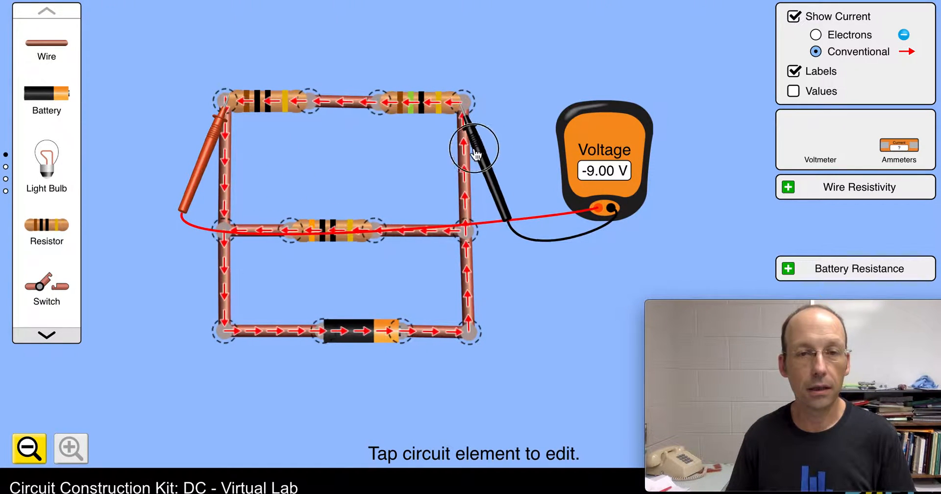
drag(478, 150, 327, 148)
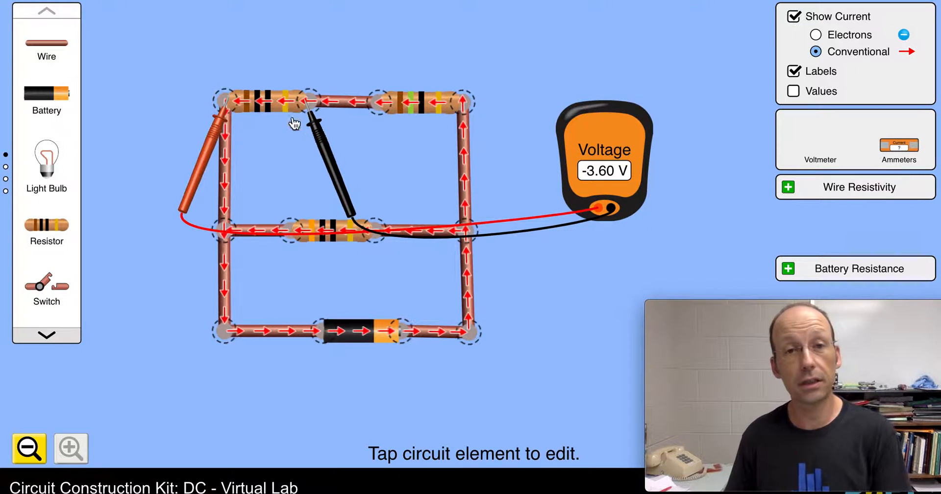
drag(328, 155, 573, 275)
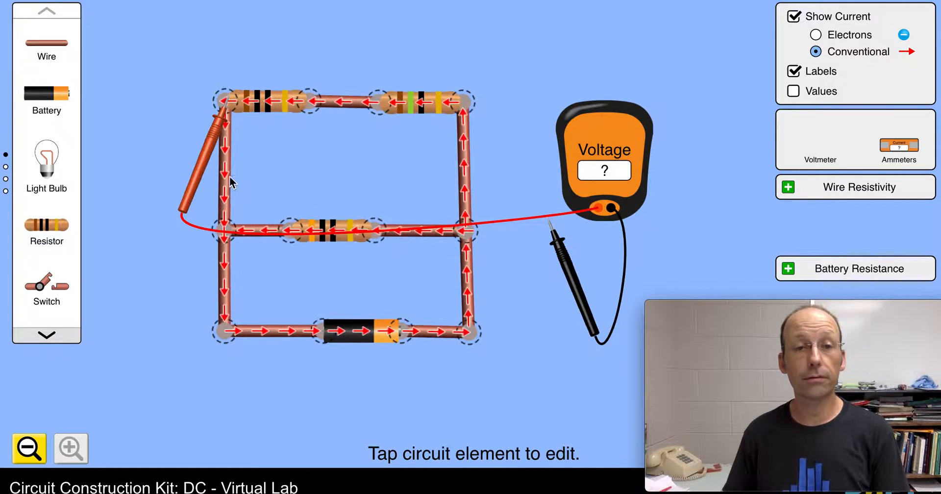
Take the red probe off the circuit and park the voltmeter with both probes above and clear of the circuit
drag(196, 168, 541, 307)
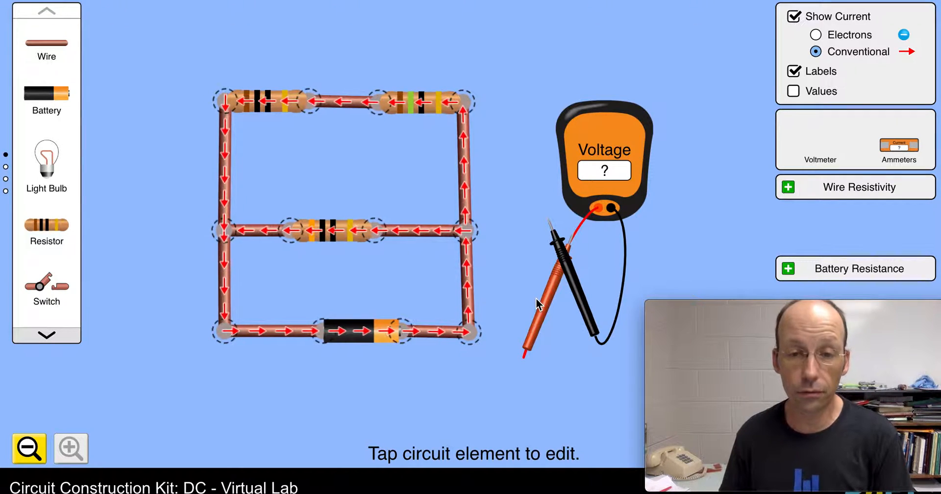
drag(583, 198, 580, 164)
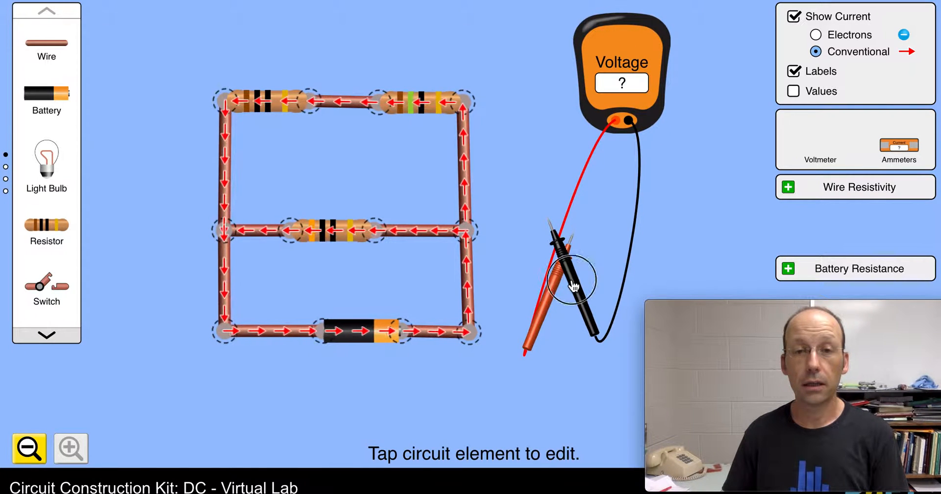
drag(573, 286, 600, 123)
drag(559, 287, 583, 125)
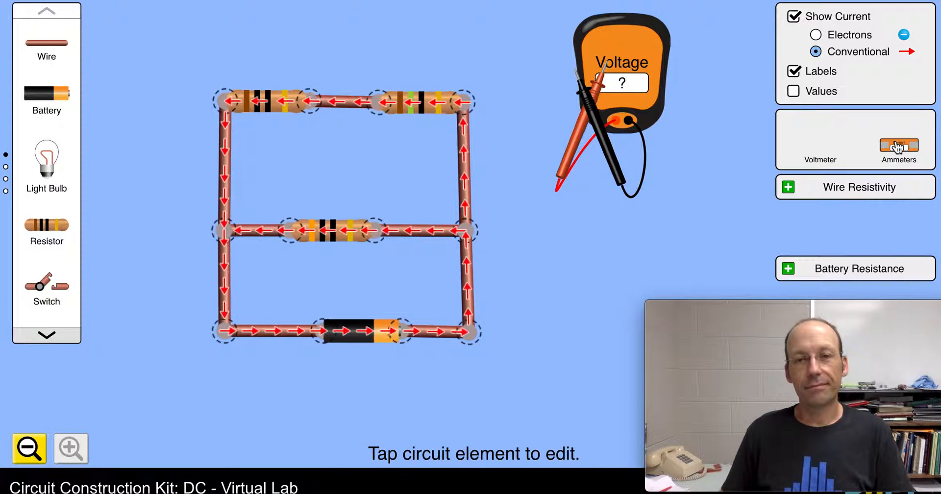
Split the right junction and insert an ammeter between the battery's wire and the two branches to measure the total current
drag(897, 146, 606, 266)
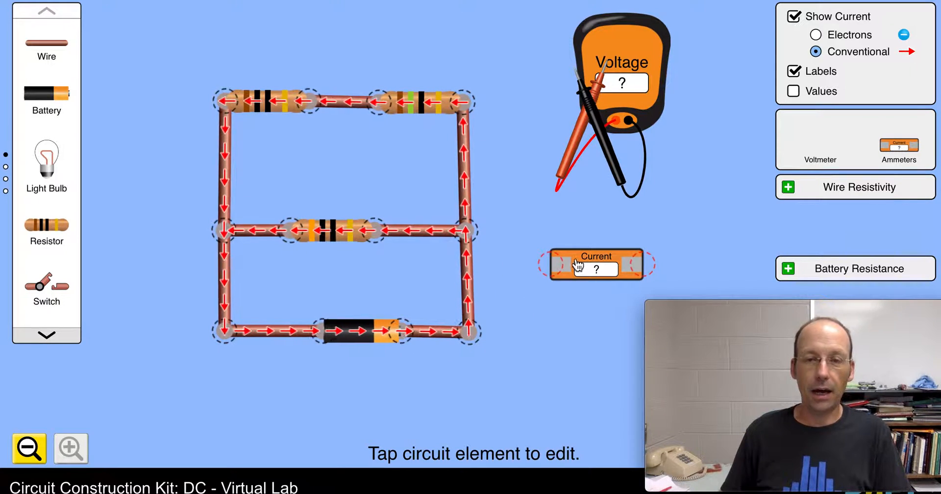
click(470, 236)
click(522, 231)
drag(477, 263, 471, 296)
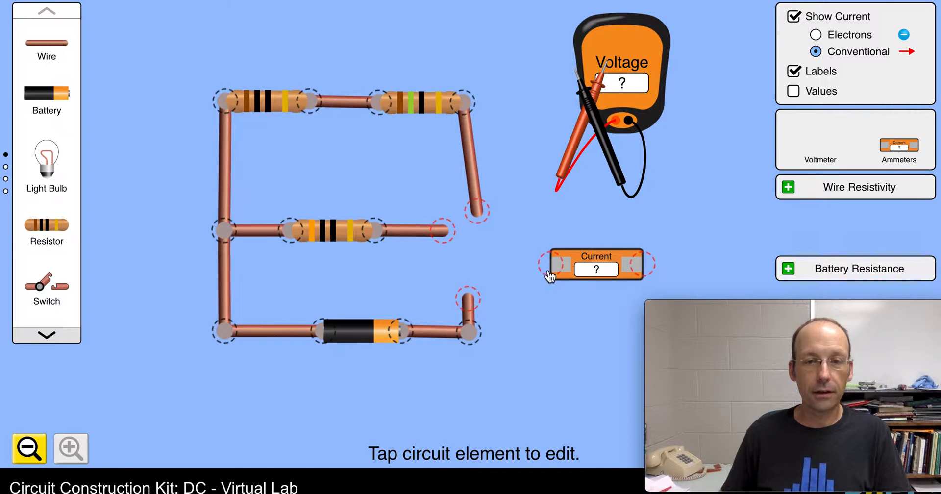
drag(579, 271, 483, 249)
drag(486, 216, 490, 248)
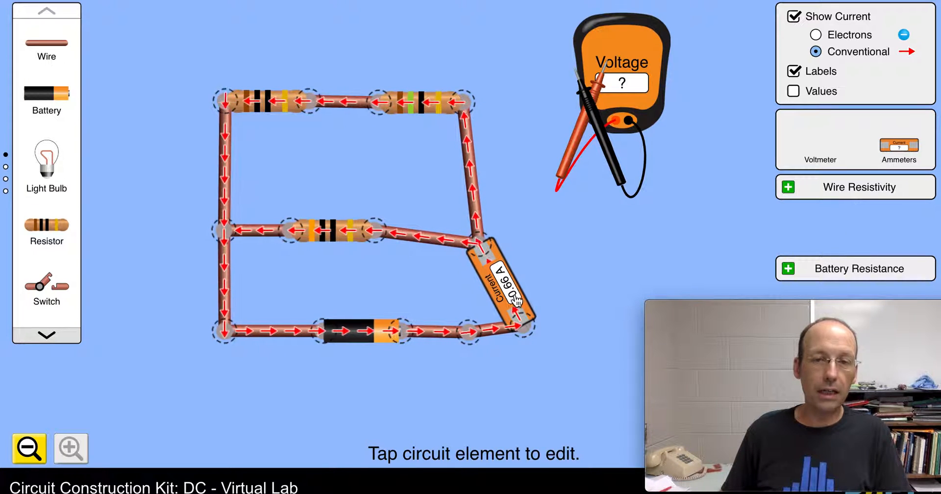
Disconnect the ammeter and reconnect it in the middle branch, between the resistor's right wire and the rejoined right-side wires
click(526, 326)
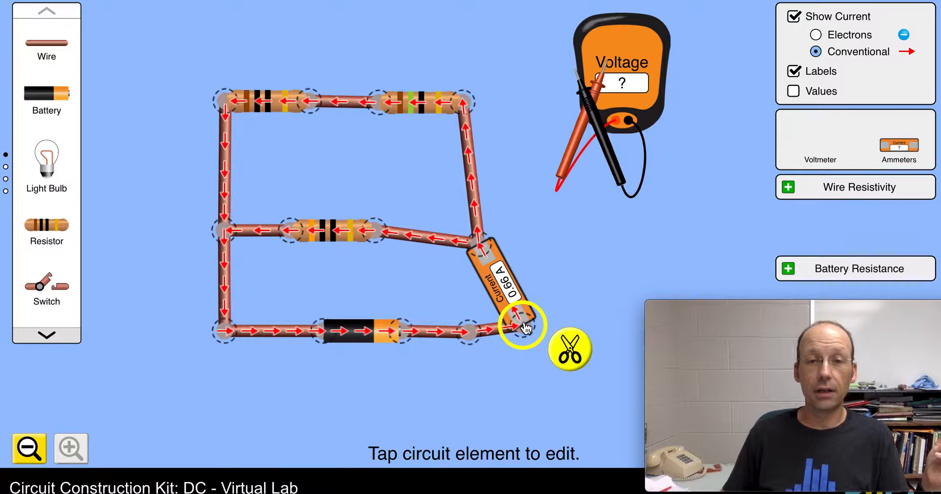
click(570, 349)
click(492, 231)
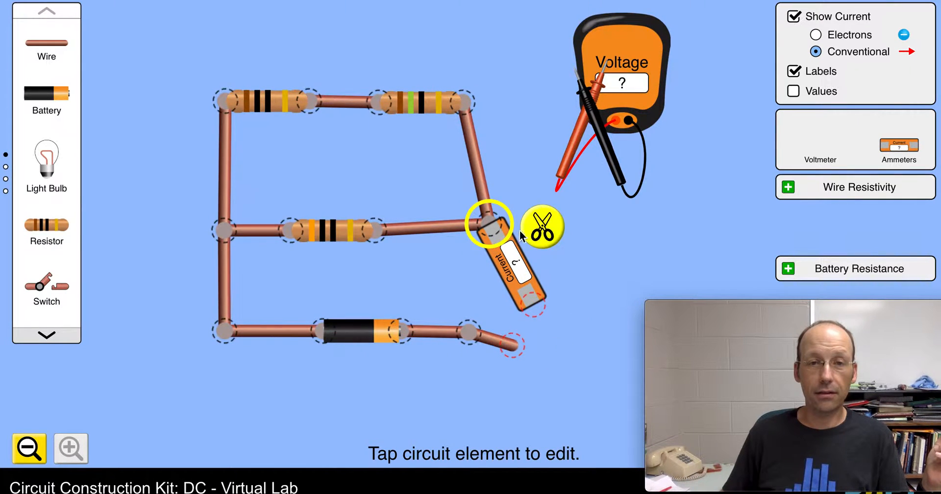
click(540, 226)
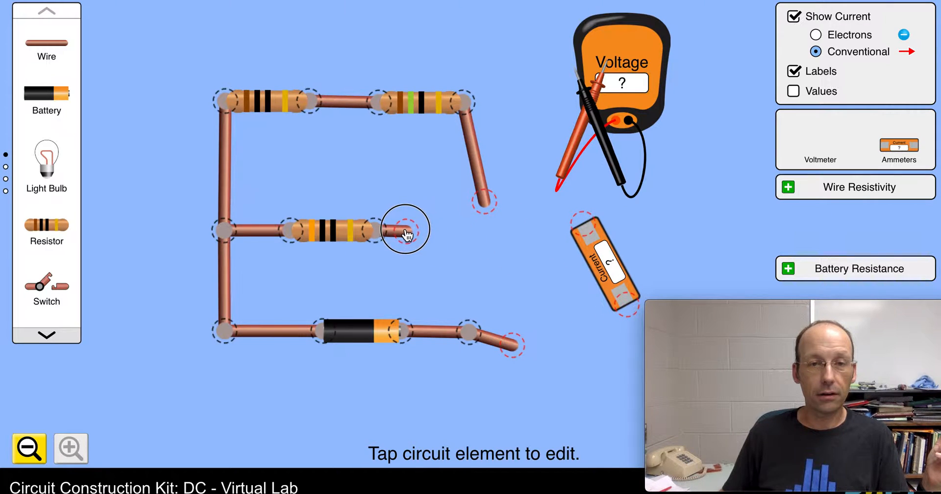
drag(590, 253, 436, 260)
drag(455, 301, 466, 268)
drag(491, 213, 472, 275)
drag(506, 309, 469, 271)
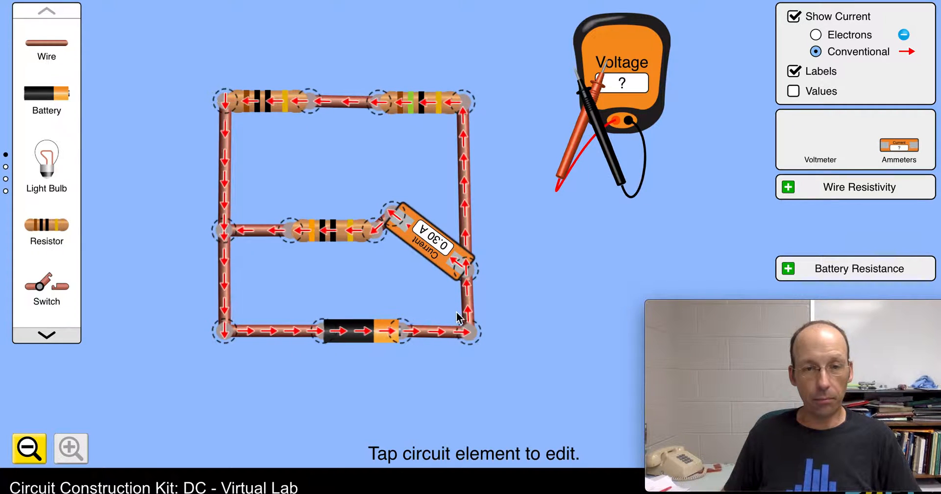
Move the ammeter into the upper branch, between its right wire and the rejoined battery and middle-branch wires
click(468, 269)
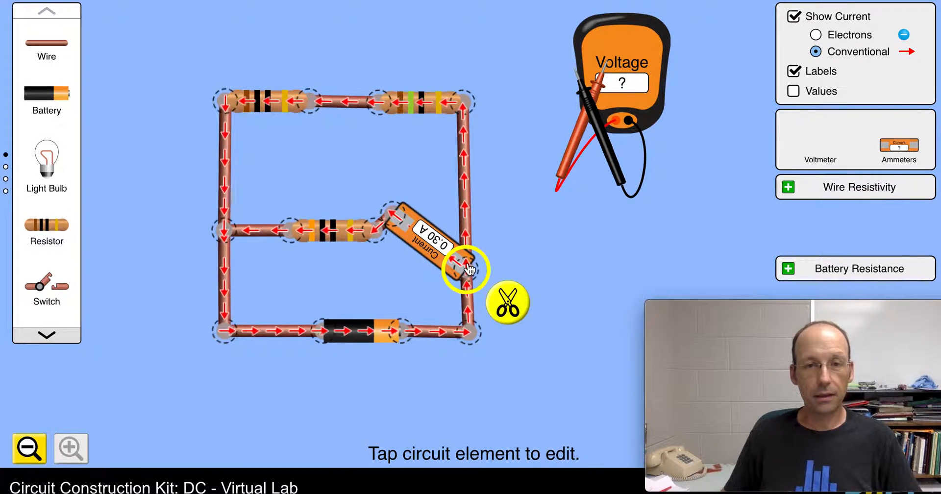
click(505, 301)
drag(401, 224, 431, 237)
click(414, 208)
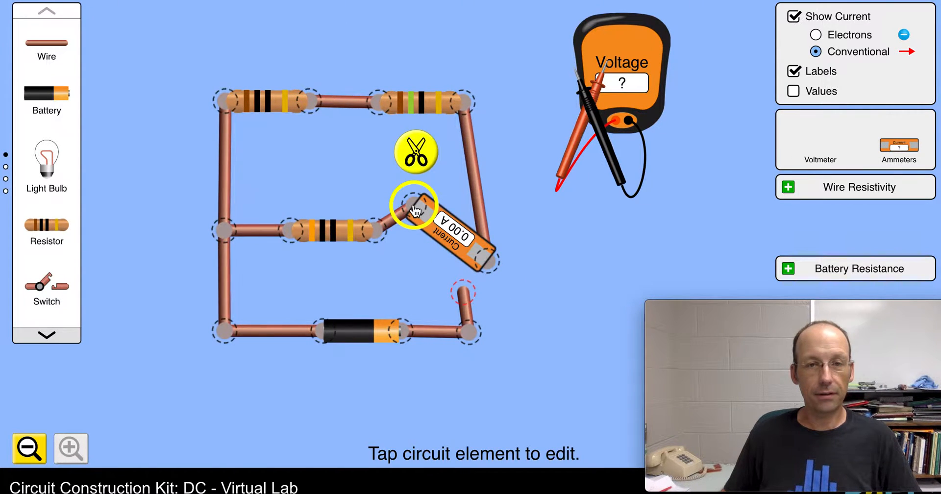
click(418, 155)
drag(481, 256, 571, 271)
drag(526, 226, 487, 168)
drag(398, 140, 551, 220)
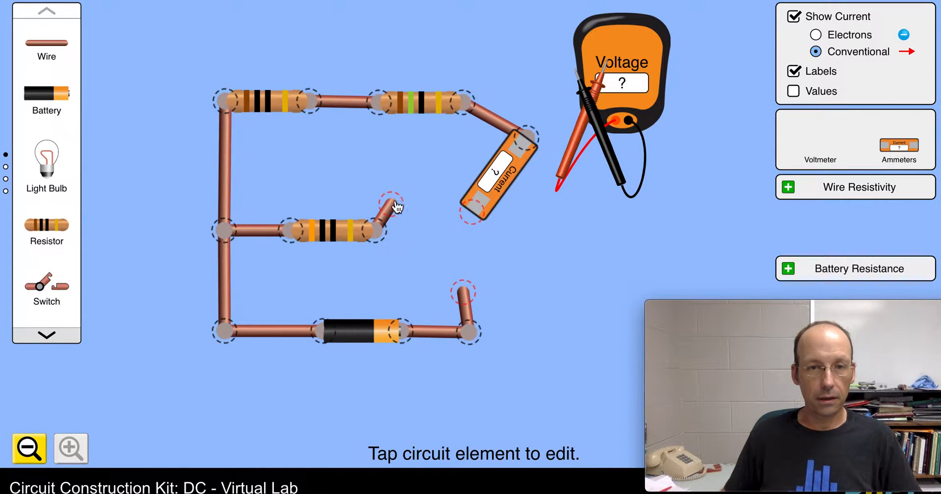
drag(399, 205, 448, 221)
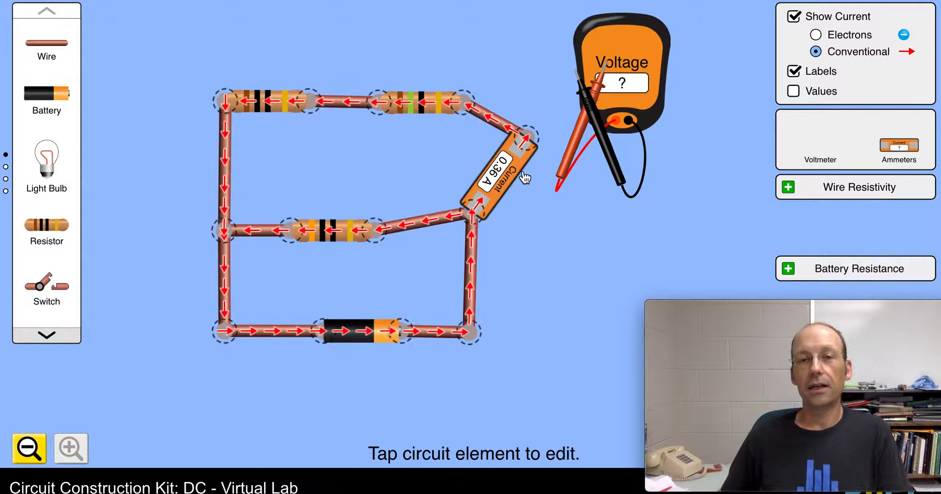
Remove the ammeter from the circuit and rejoin the upper, middle and battery wires at the right junction
click(520, 139)
click(575, 129)
click(477, 234)
click(524, 222)
drag(511, 195, 600, 341)
drag(495, 255, 457, 235)
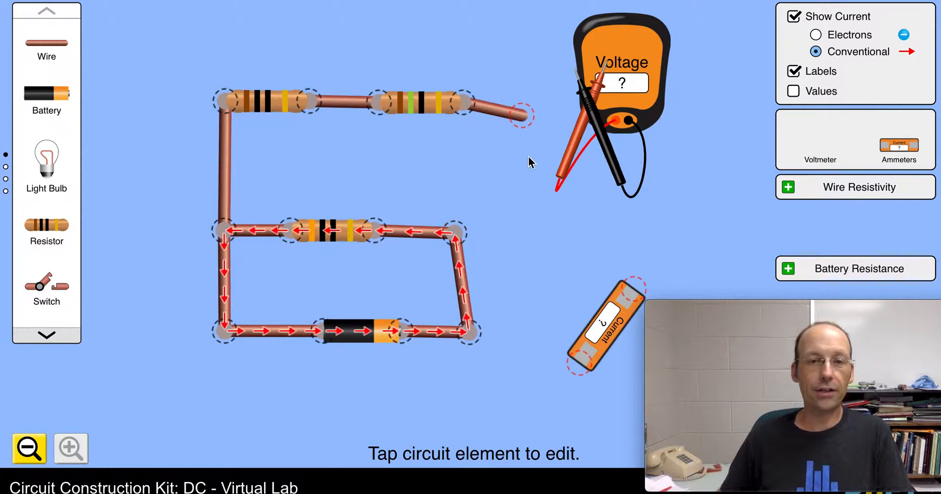
drag(526, 121, 456, 231)
drag(604, 326, 639, 250)
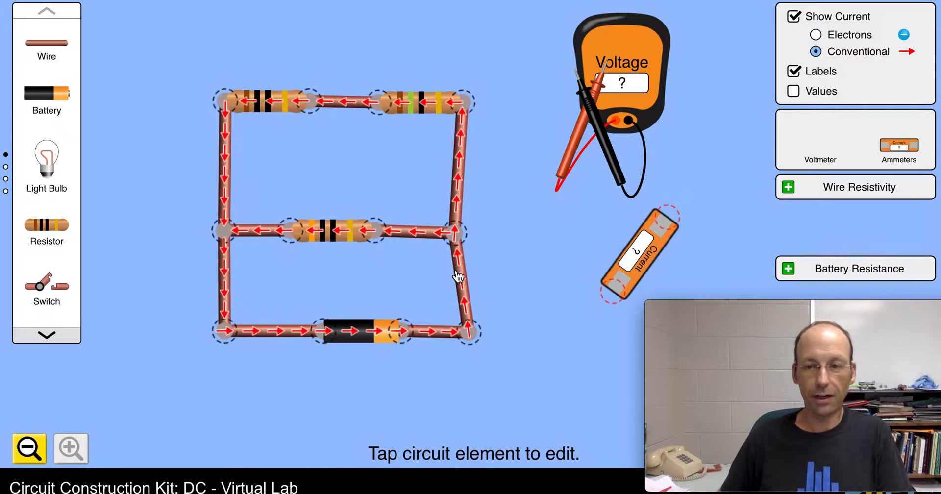
mouse_move(459, 250)
mouse_down()
mouse_move(474, 252)
mouse_move(467, 247)
mouse_up()
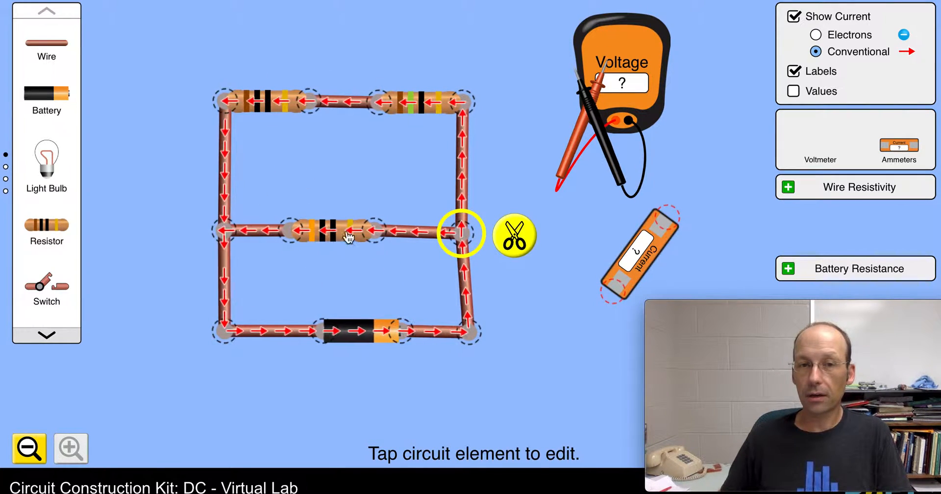
Cut the 30.0 ohm resistor out of the middle branch, park it above the circuit and straighten the two loose wires
click(331, 236)
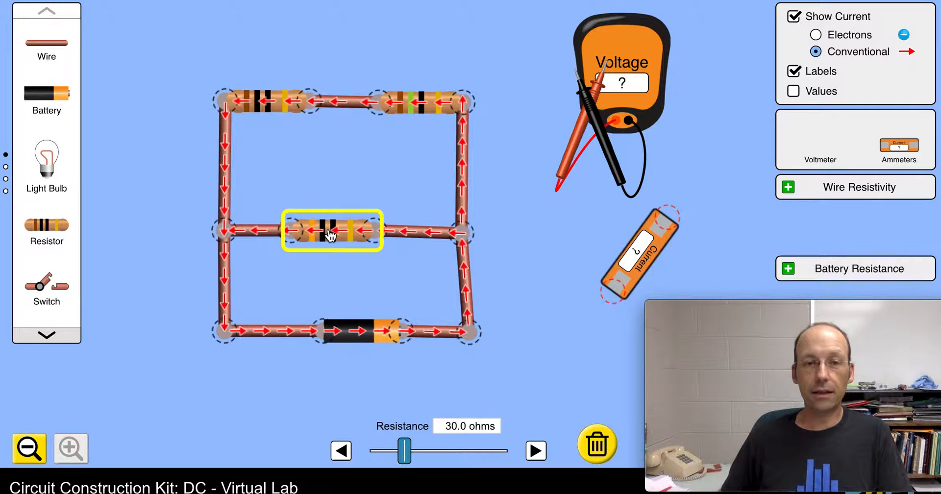
click(289, 230)
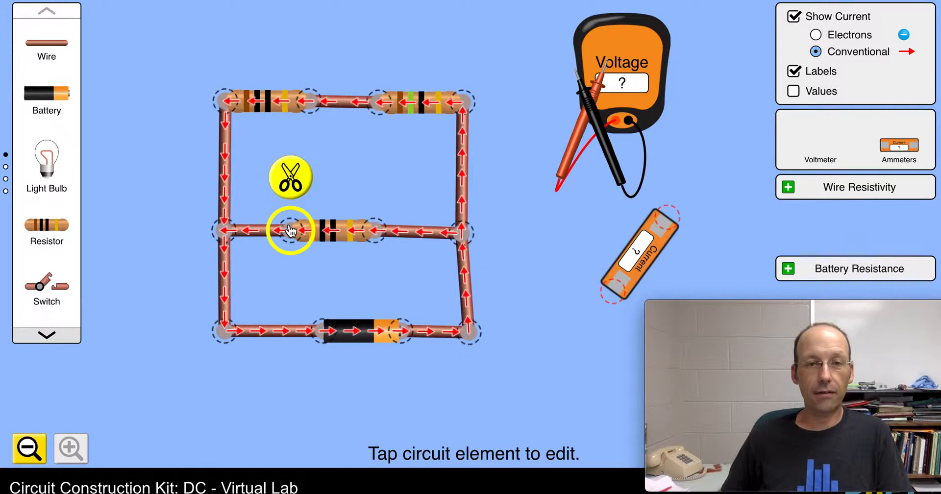
click(288, 176)
click(396, 231)
click(396, 177)
drag(353, 230, 402, 42)
drag(268, 230, 302, 234)
drag(413, 243, 391, 237)
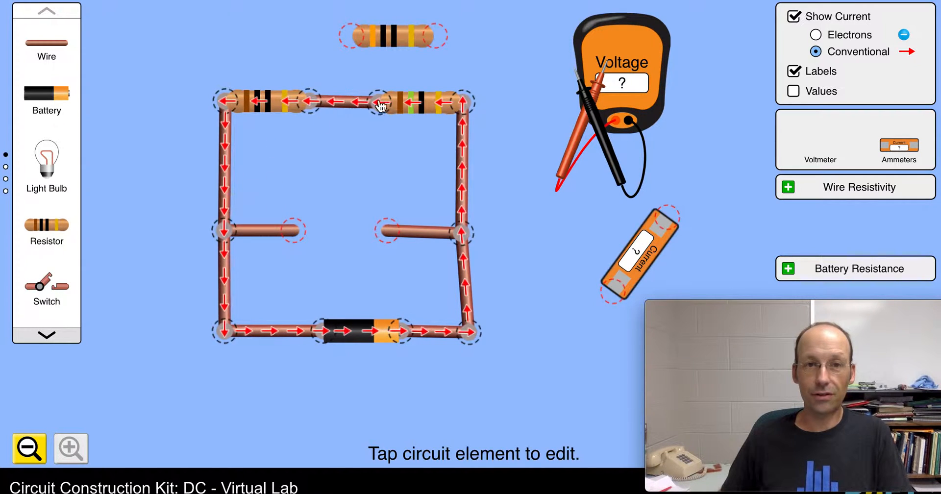
Measure the voltage along the middle branch's left wire, and then across the open gap between the two loose wire ends
drag(603, 135, 252, 299)
drag(591, 117, 283, 282)
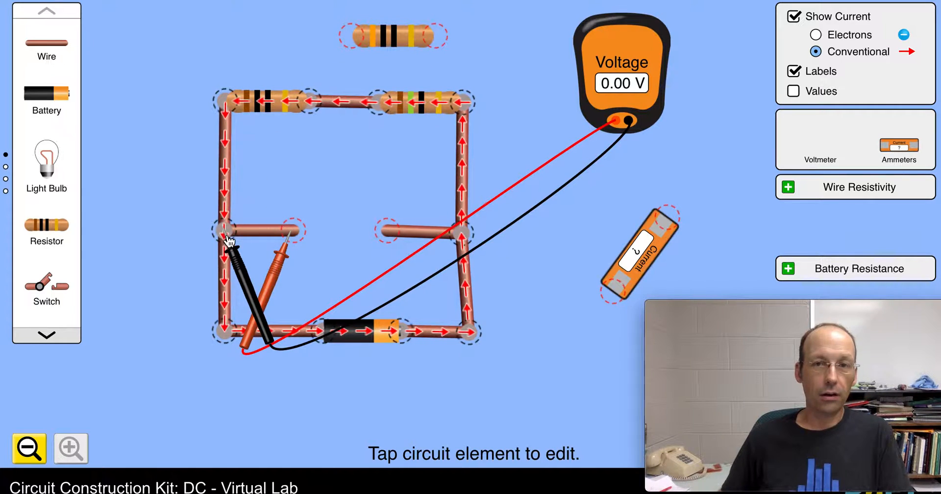
drag(282, 263, 371, 251)
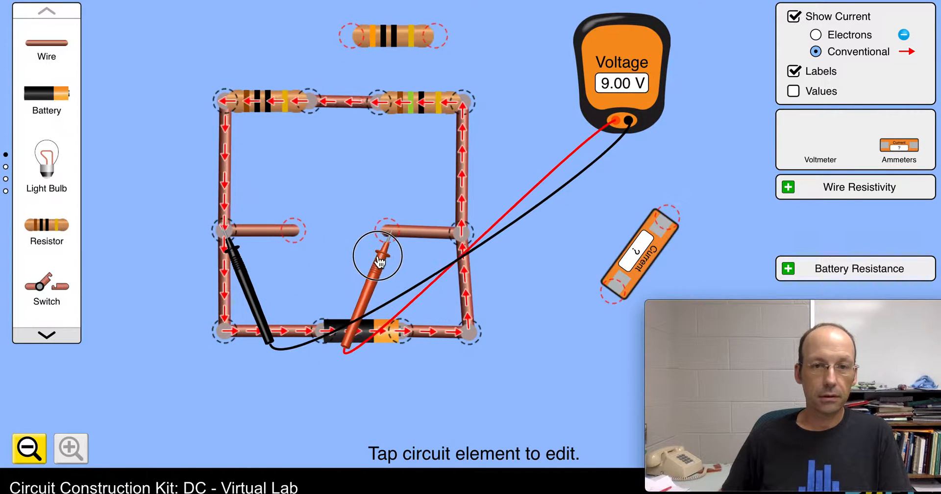
drag(261, 264, 341, 275)
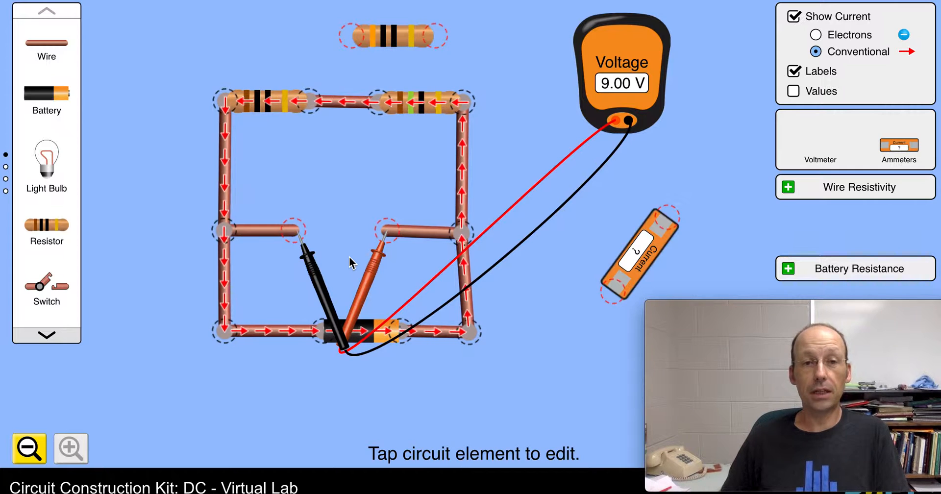
Measure the voltage across the upper-right resistor and then the upper-left resistor, with the red probe on each left end
drag(370, 269, 444, 267)
drag(314, 287, 368, 166)
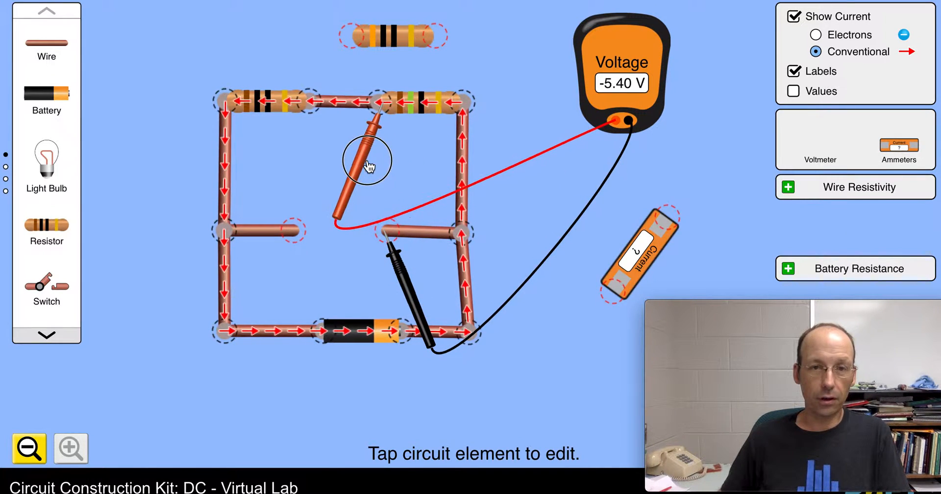
drag(431, 309, 490, 171)
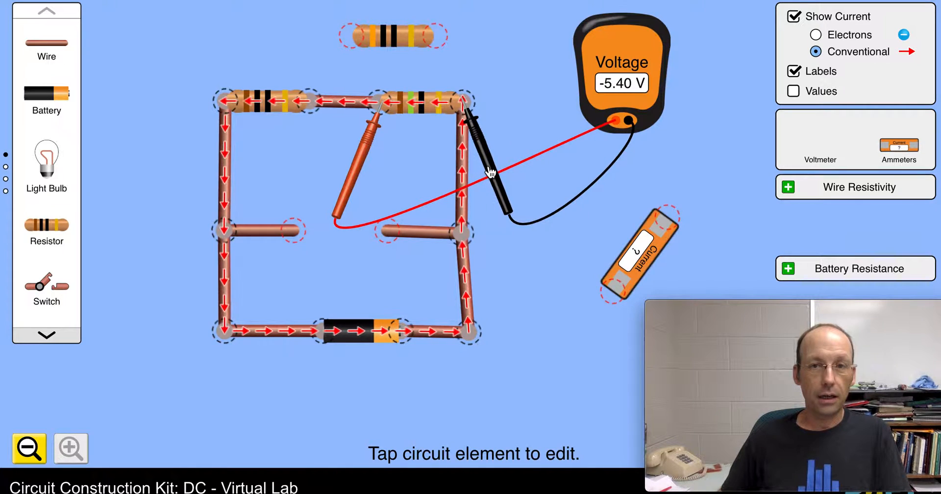
drag(368, 144, 215, 143)
drag(476, 160, 323, 166)
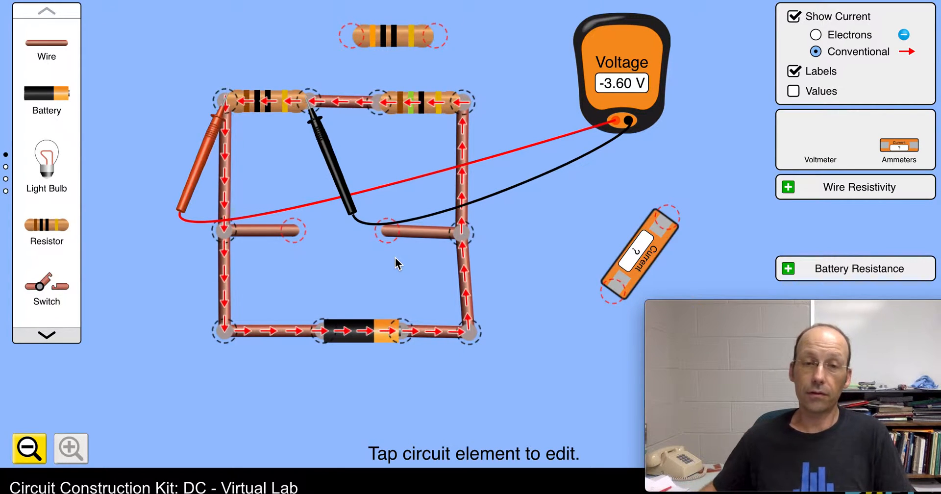
Take both probes off the circuit and reconnect the 30.0 ohm resistor across the gap in the middle branch
drag(203, 149, 539, 358)
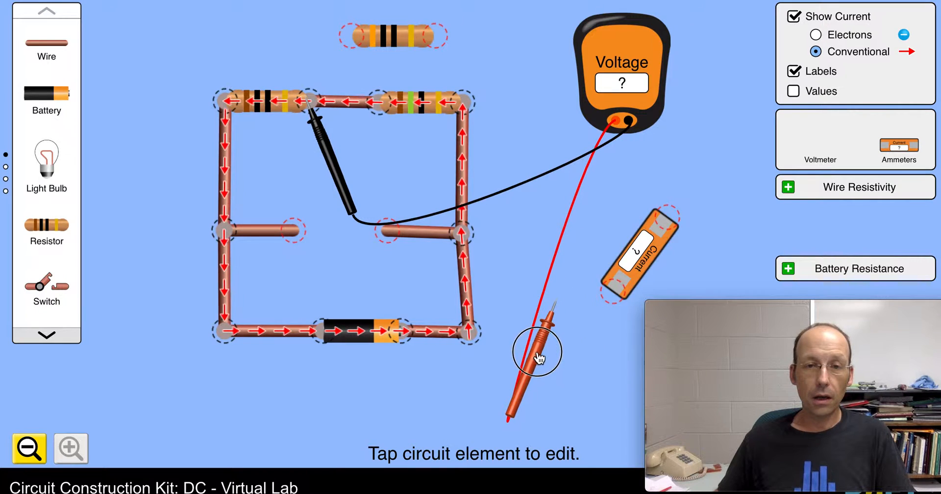
drag(327, 149, 570, 216)
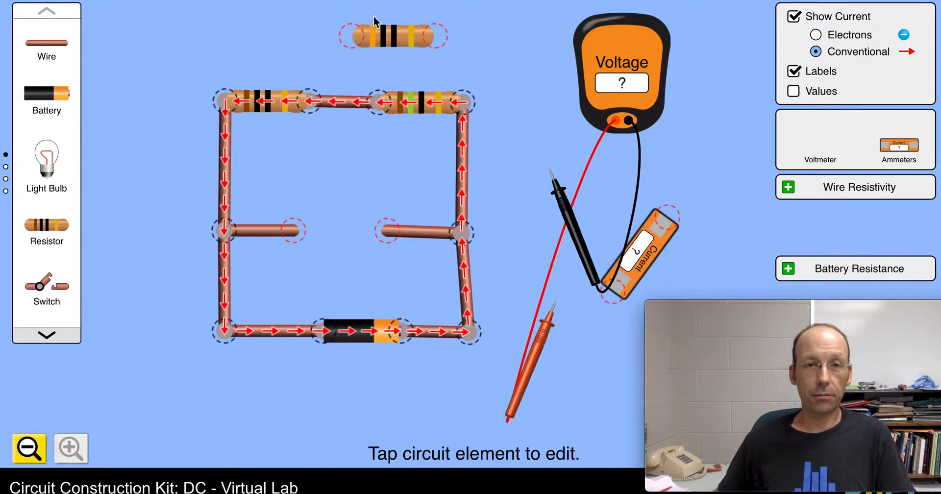
drag(386, 45, 387, 225)
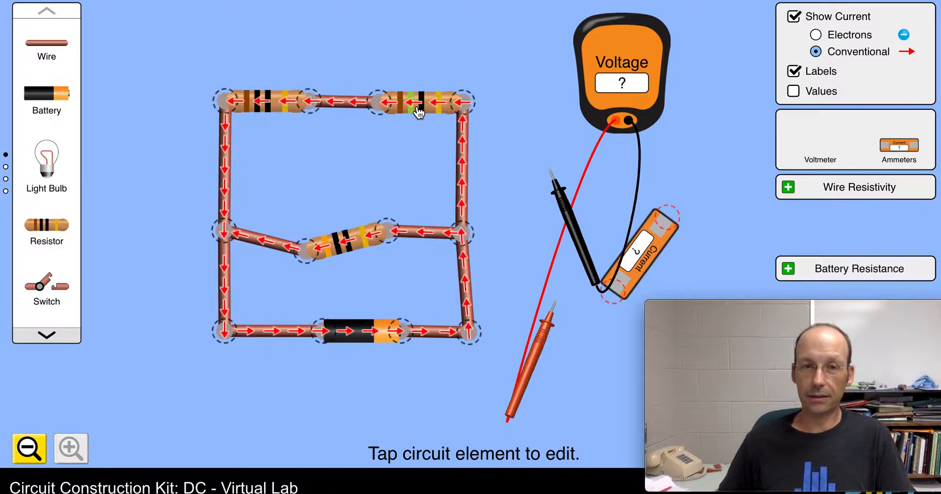
Cut out the upper-right resistor, park it above the circuit and join the right wire to the upper wire
click(378, 102)
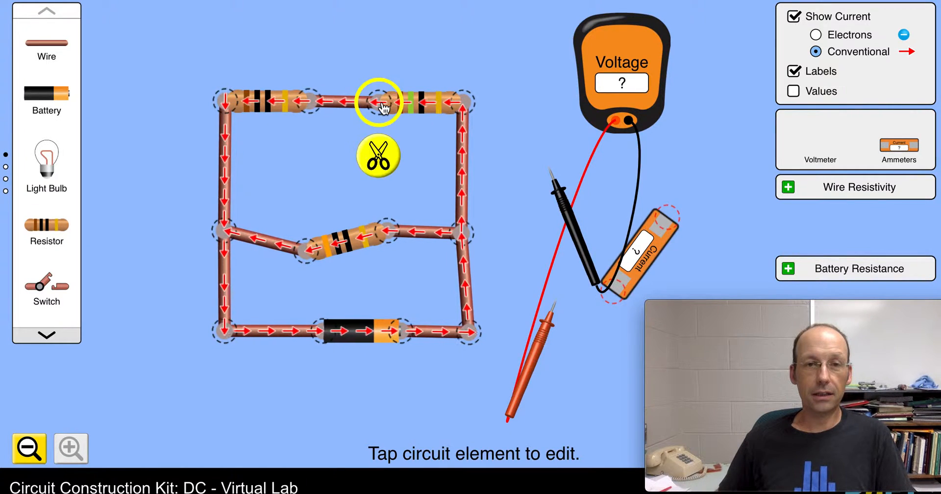
click(378, 153)
click(481, 104)
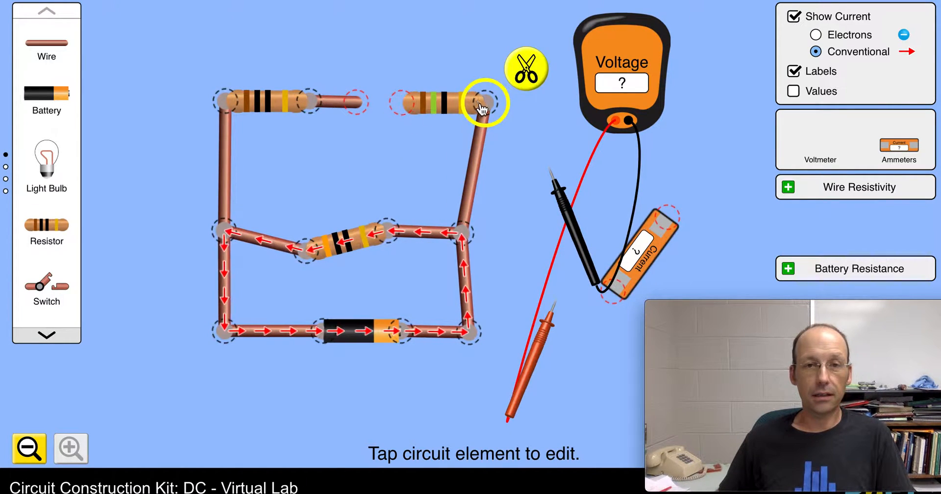
click(512, 74)
drag(435, 91, 468, 55)
drag(499, 127, 357, 102)
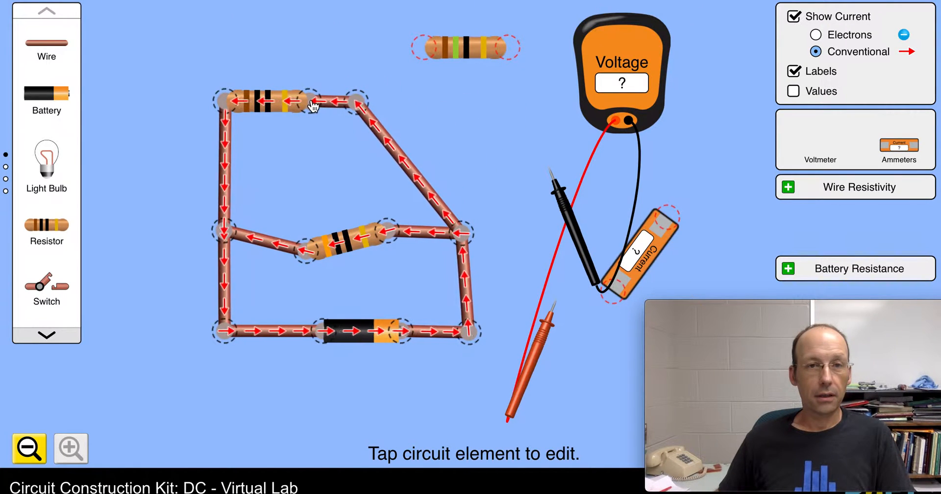
Cut out the upper-left resistor, set it aside and join the left and upper wires to short-circuit the upper branch
click(310, 102)
click(309, 48)
drag(270, 86, 180, 66)
click(199, 104)
click(160, 64)
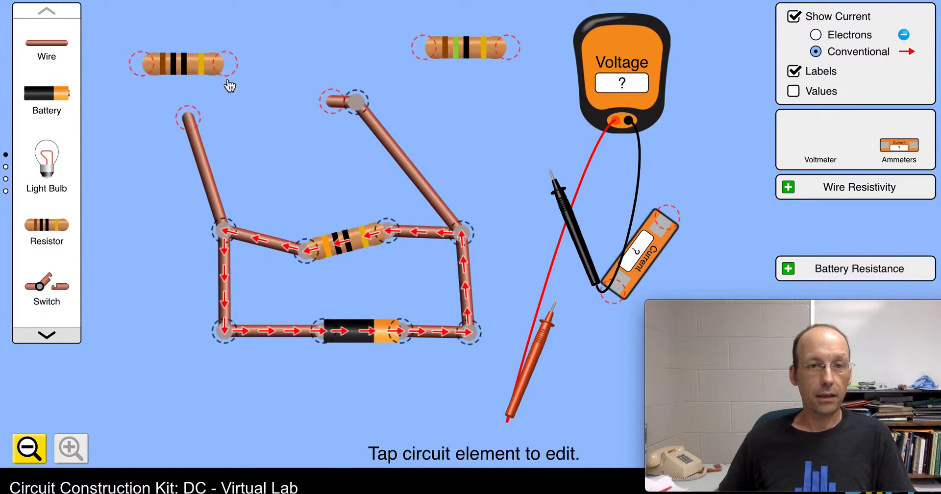
drag(195, 118, 223, 116)
drag(284, 108, 221, 111)
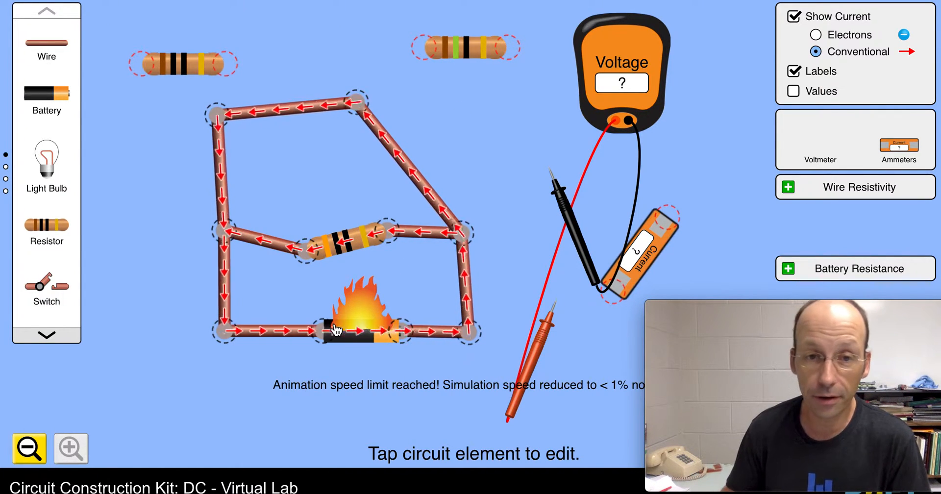
Measure the voltage across each element of the middle branch from left to right, with the red probe on each right end
drag(533, 357, 297, 304)
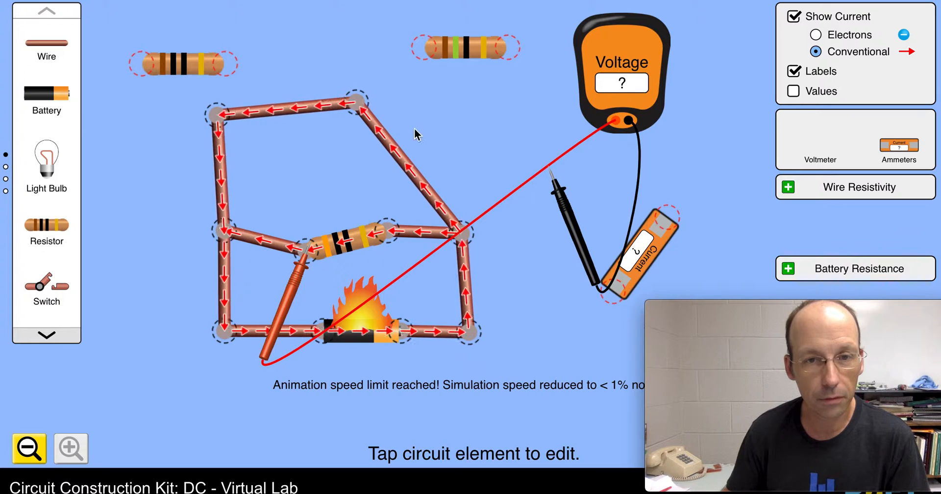
drag(565, 220, 565, 220)
drag(261, 287, 239, 285)
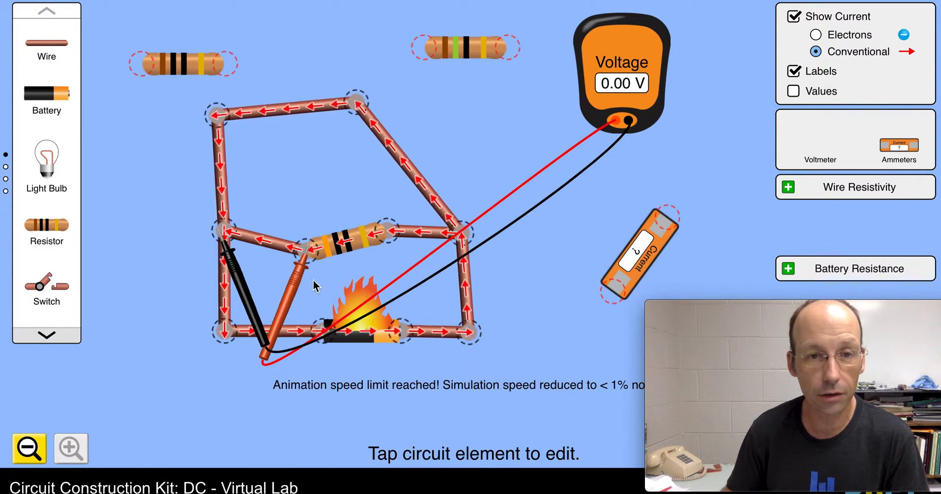
drag(294, 289, 374, 280)
drag(248, 274, 325, 306)
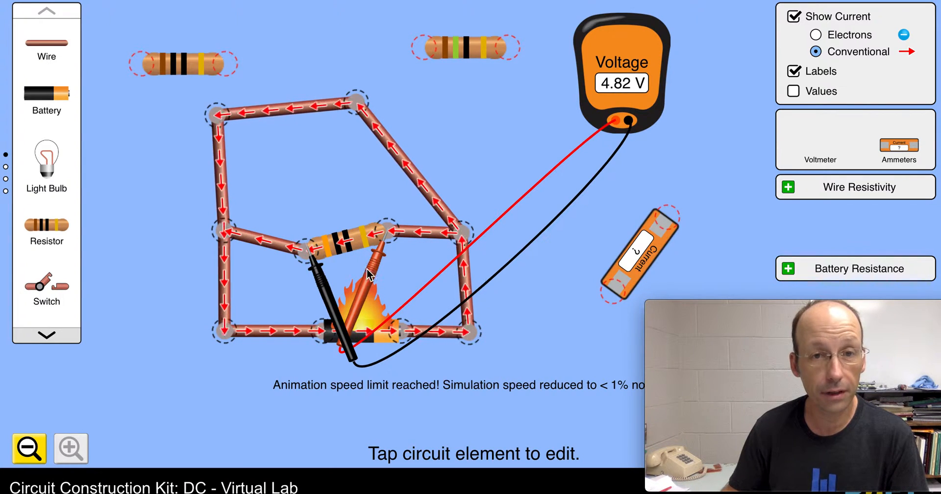
drag(376, 278, 447, 278)
drag(330, 304, 399, 289)
Measure the voltage across the shorted upper branch's diagonal, upper and left wires in turn, with the red probe on each downstream end
drag(454, 269, 349, 128)
drag(411, 294, 489, 283)
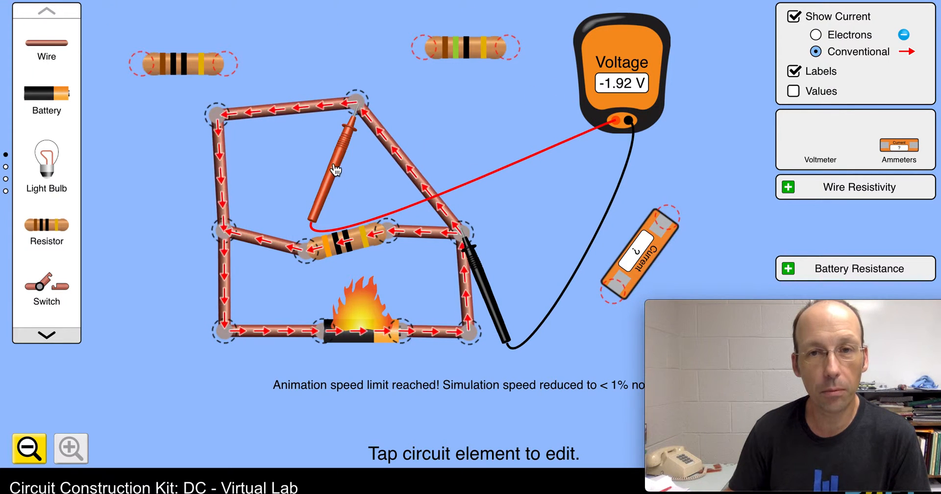
drag(333, 168, 189, 176)
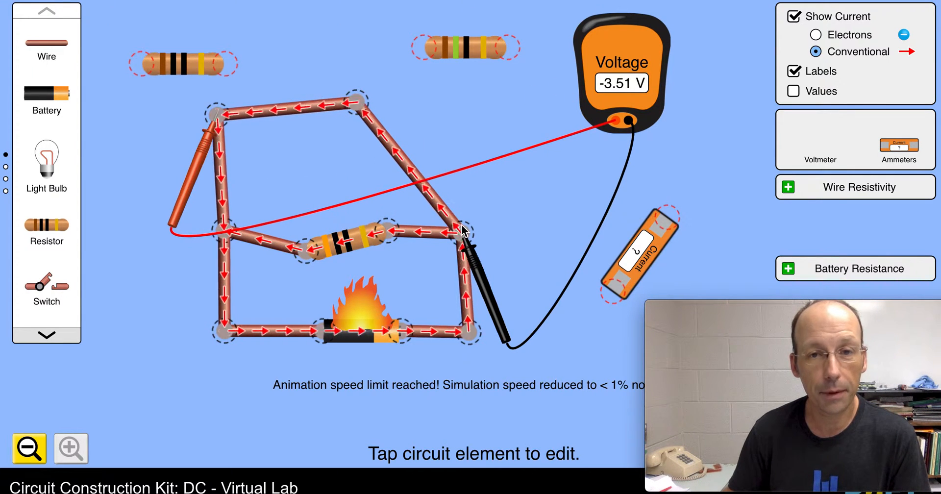
drag(478, 269, 381, 147)
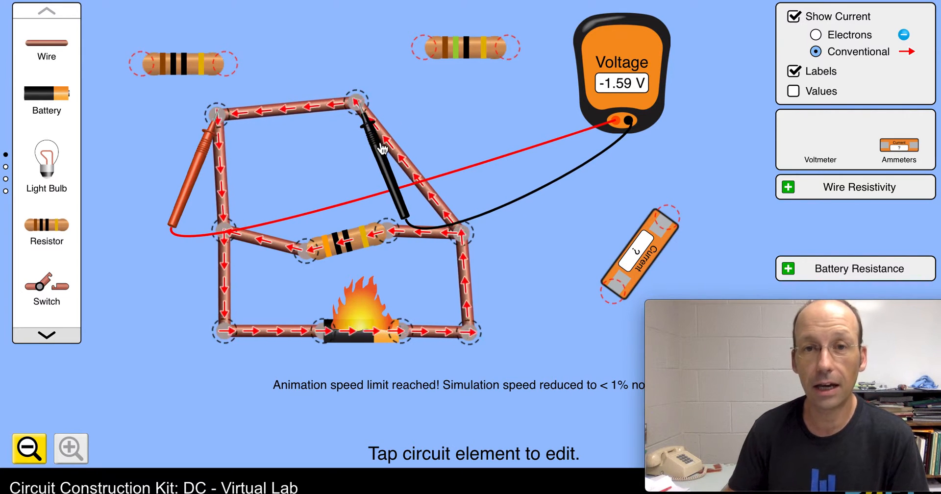
drag(203, 161, 208, 275)
drag(390, 183, 248, 195)
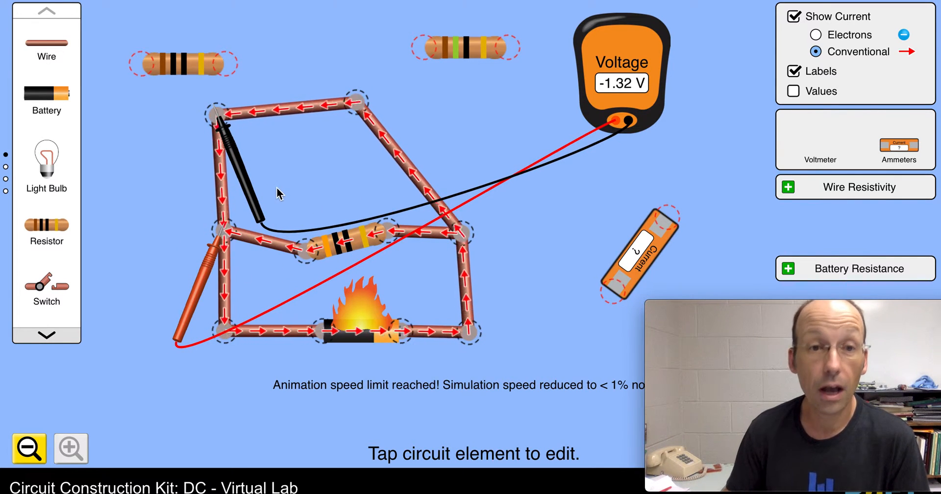